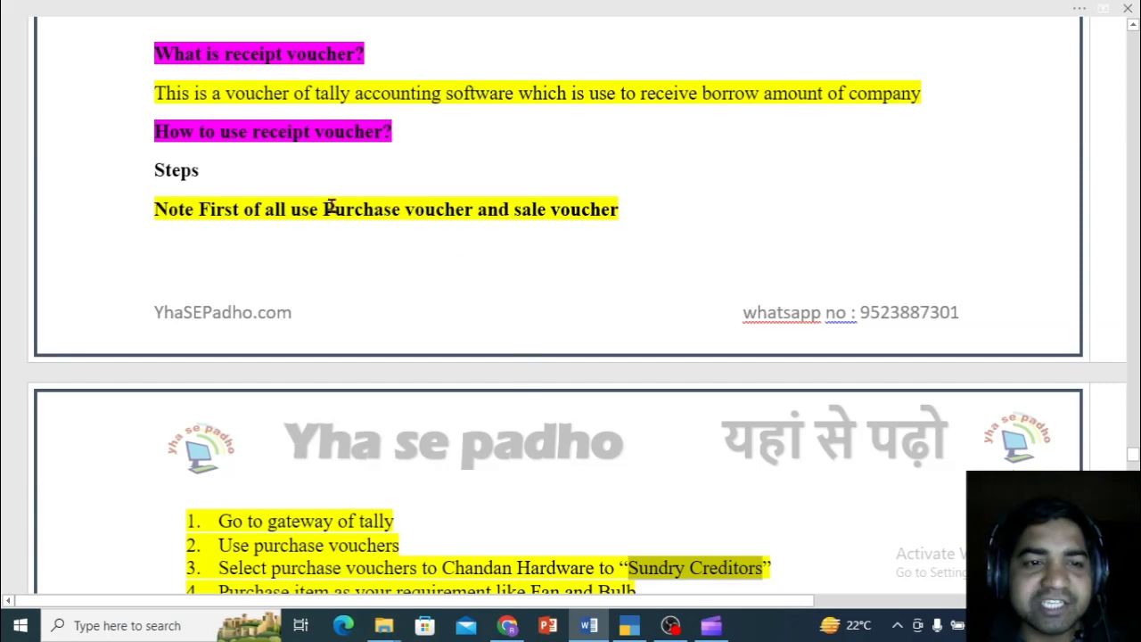
Step: Review the receipt voucher notes on using purchase and sale vouchers first, including the sample Chandan Hardware purchase entry
drag(326, 206, 434, 214)
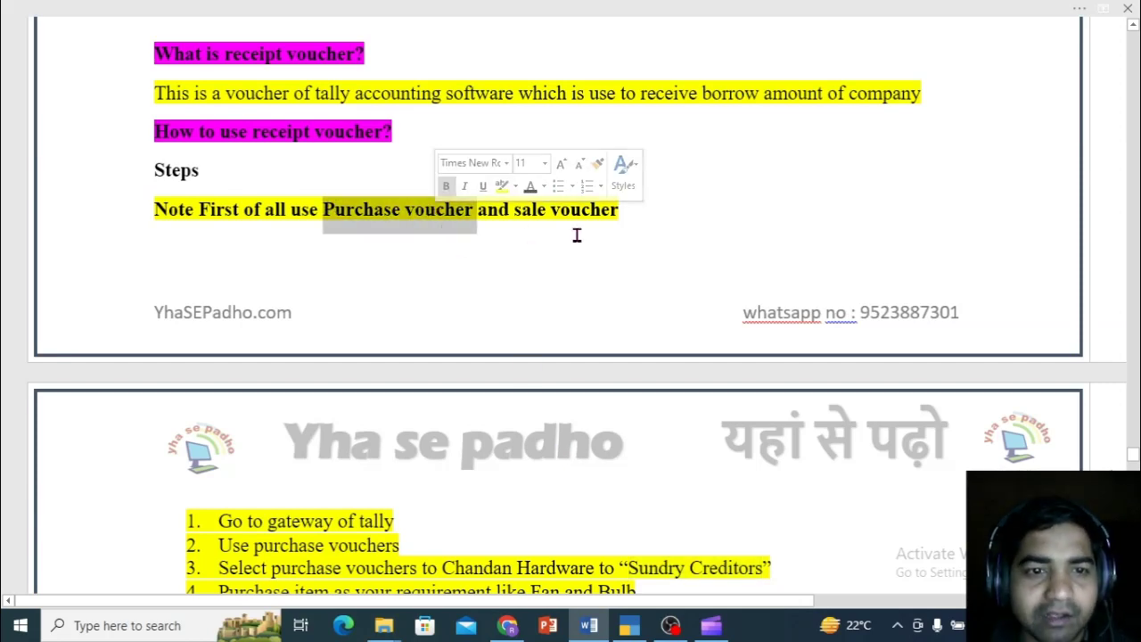
drag(515, 210, 598, 211)
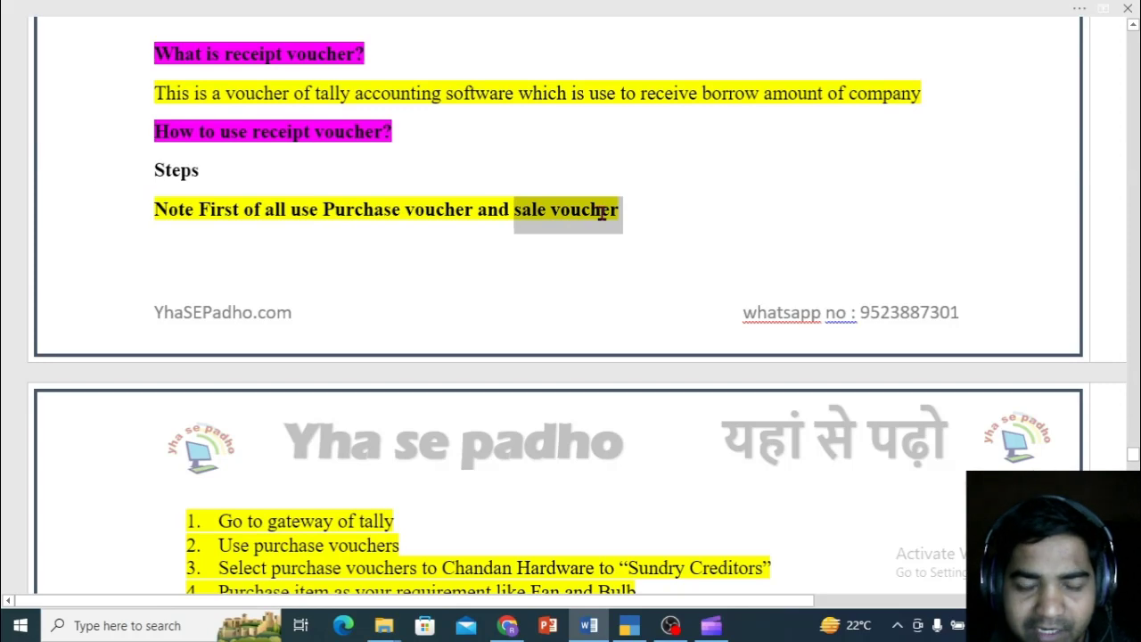
drag(322, 206, 439, 217)
click(670, 281)
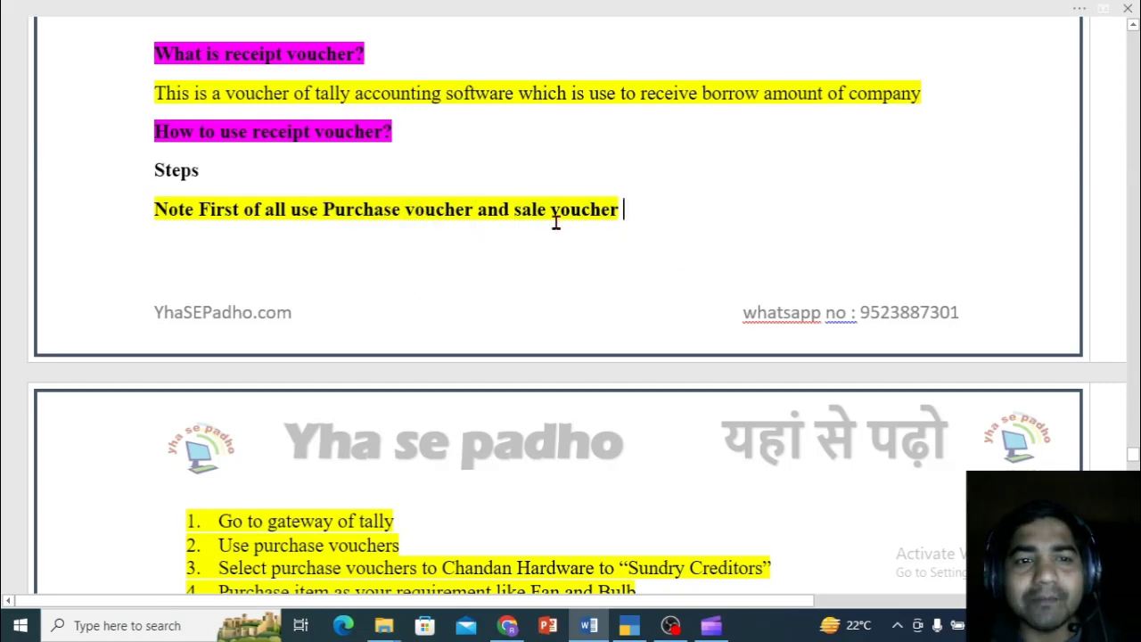
drag(519, 210, 582, 218)
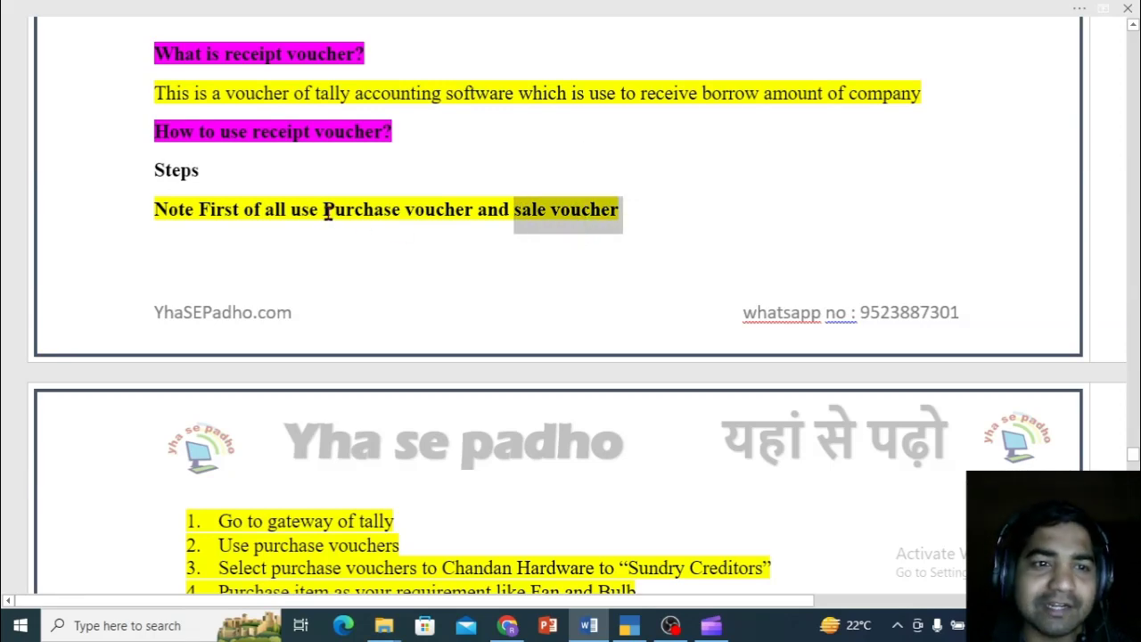
drag(327, 210, 433, 212)
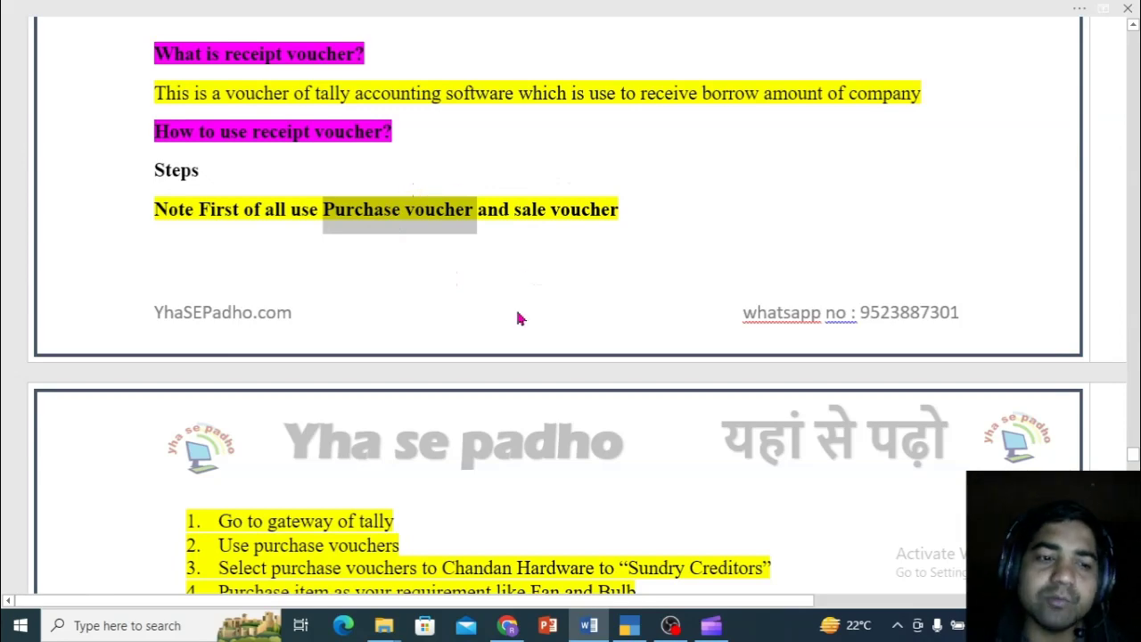
scroll(515, 317, down, 5)
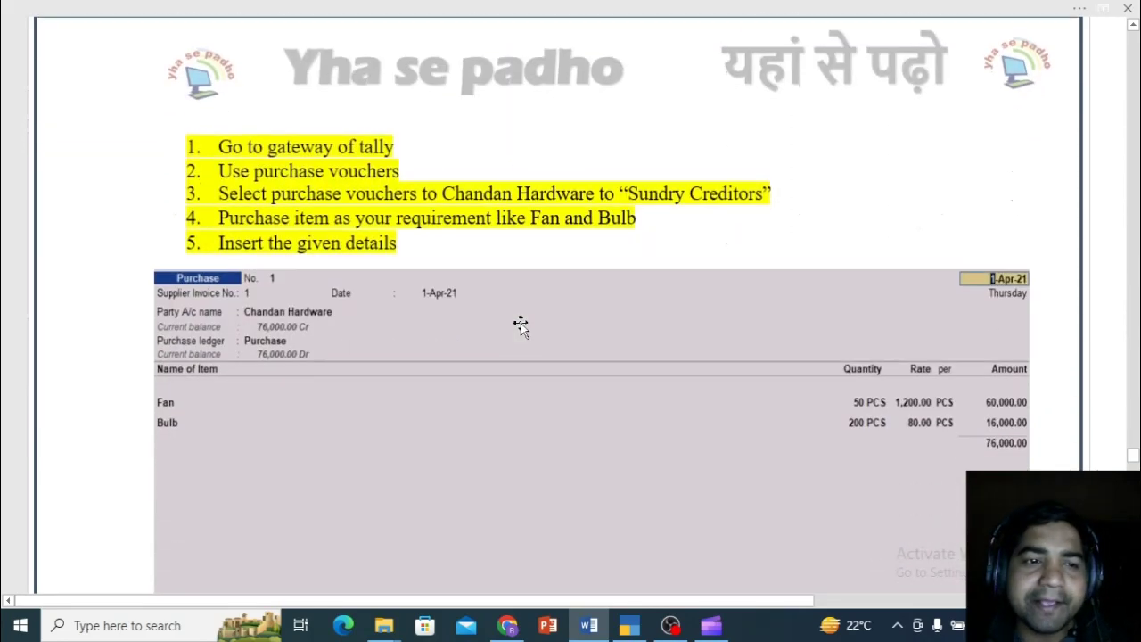
scroll(481, 329, down, 1)
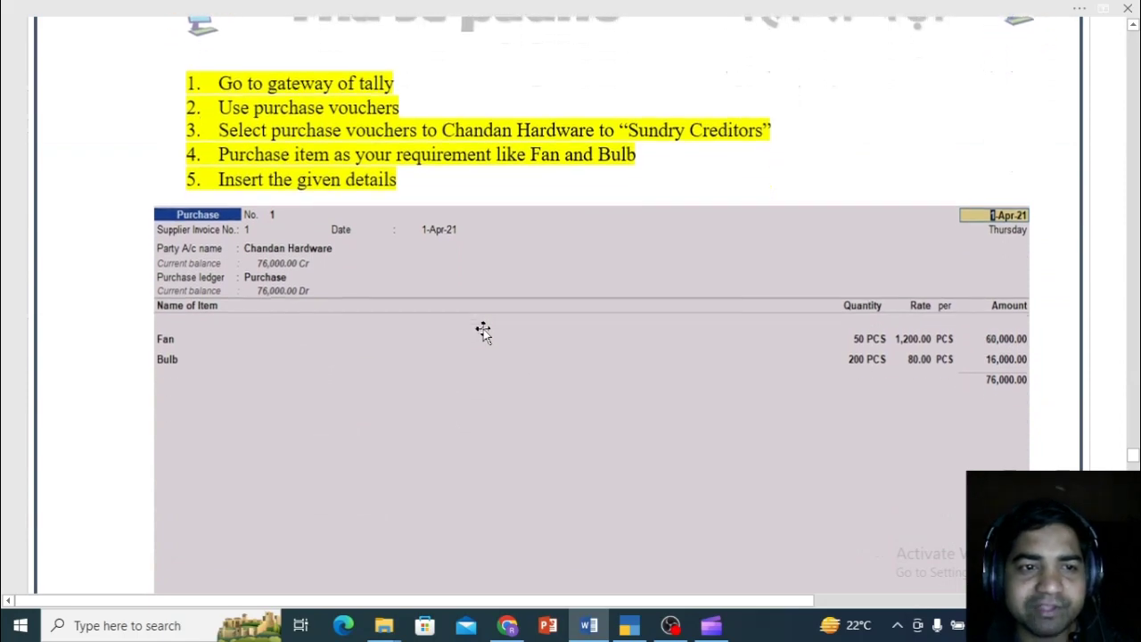
Step: Switch to TallyPrime and start a new purchase voucher, leaving the supplier invoice number and date blank
click(629, 626)
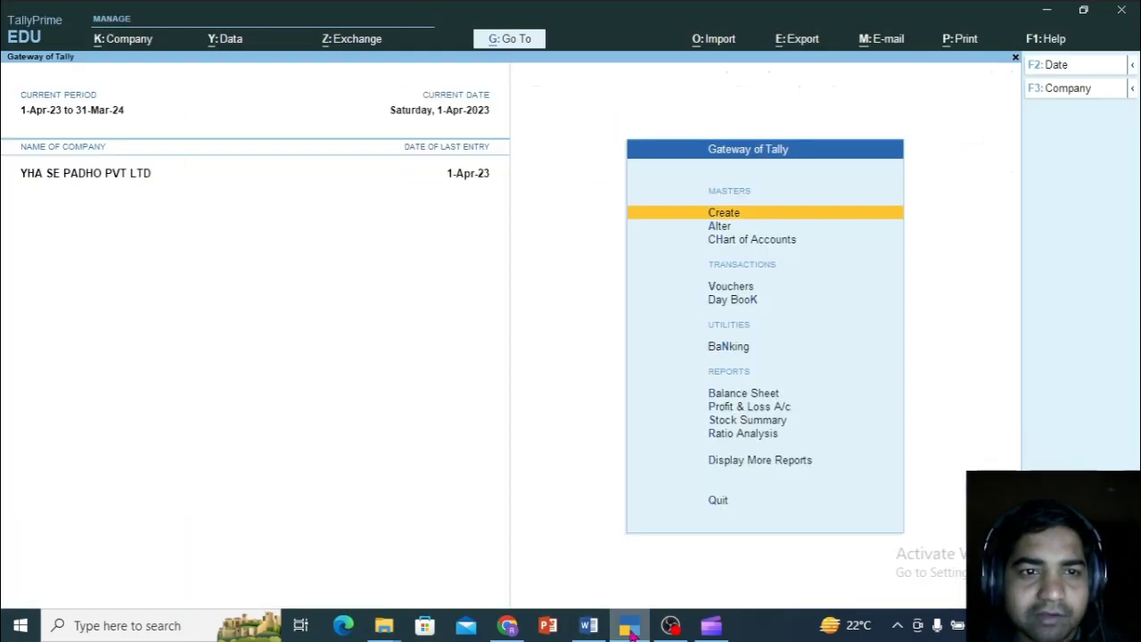
click(731, 293)
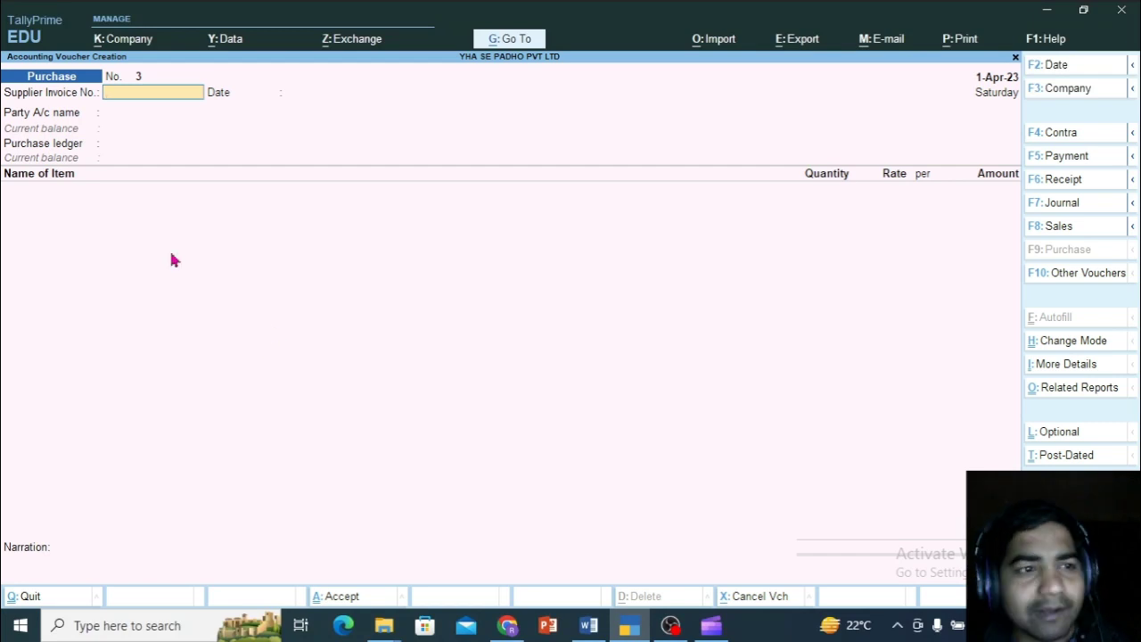
key(Return)
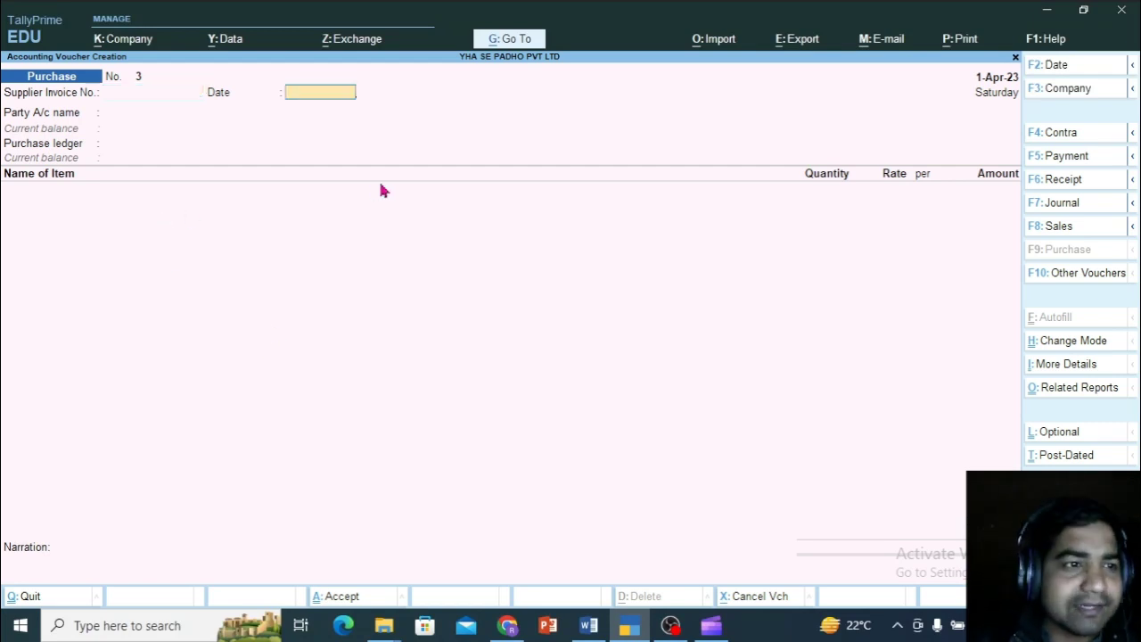
key(Return)
Step: Set the party account to Chandan Hardware with its default details, and the purchase ledger to Purchase A/c
key(Down)
key(Down)
key(Down)
key(Down)
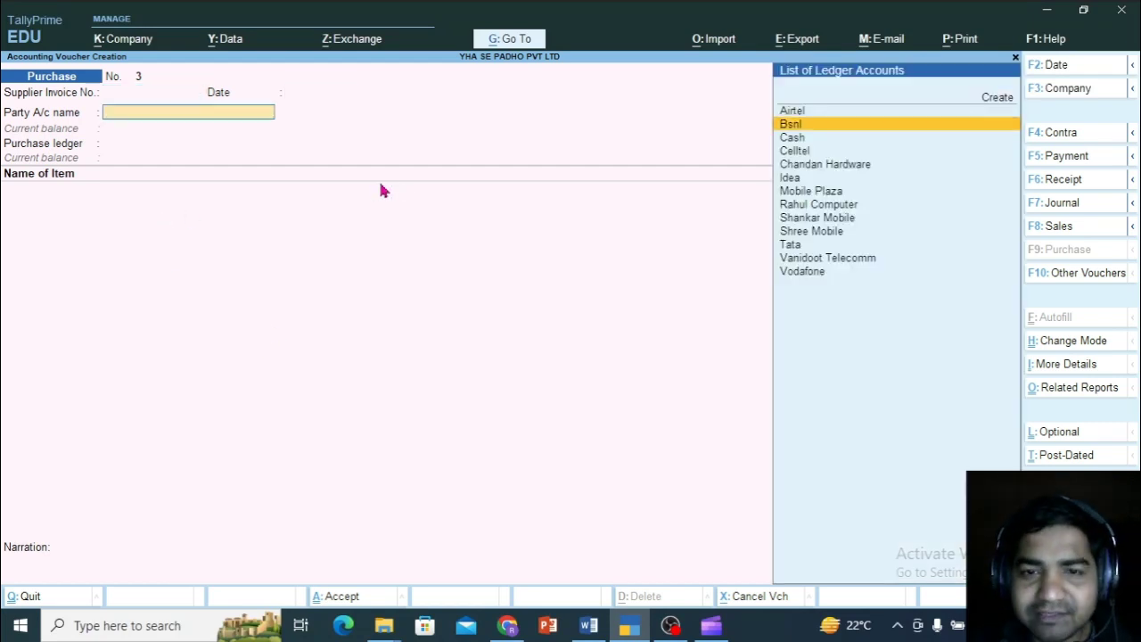
key(Return)
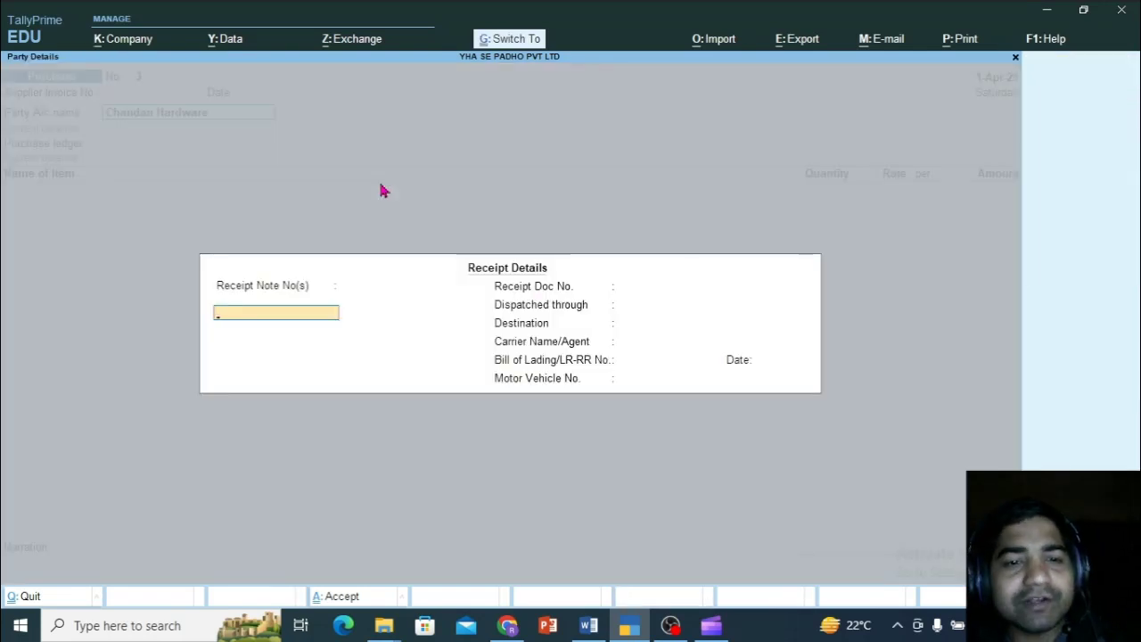
key(ctrl+a)
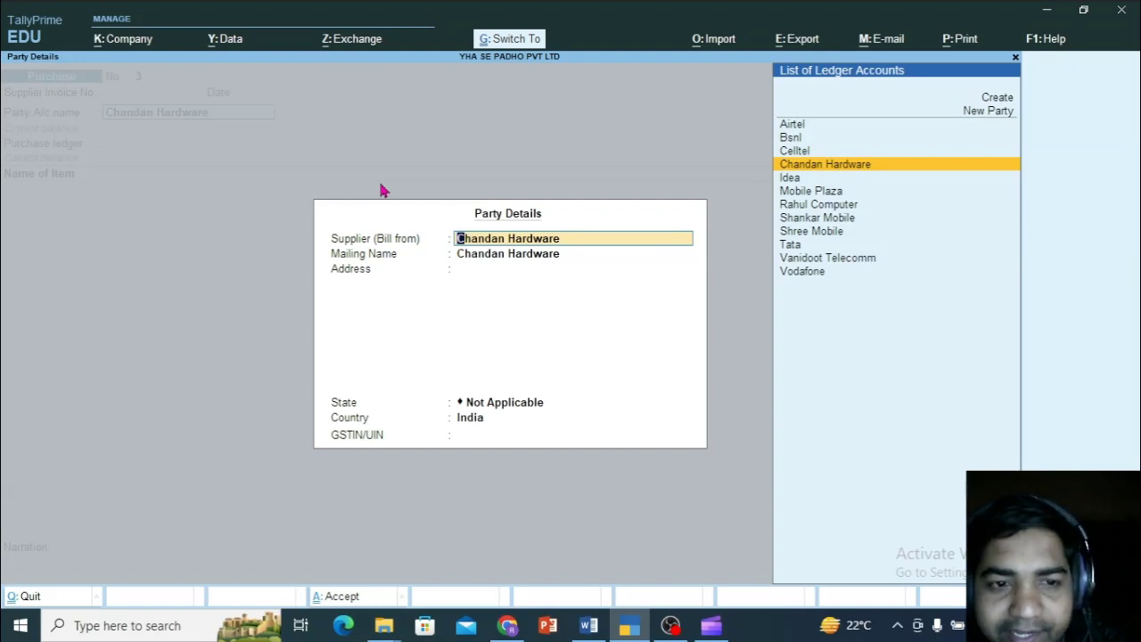
key(ctrl+a)
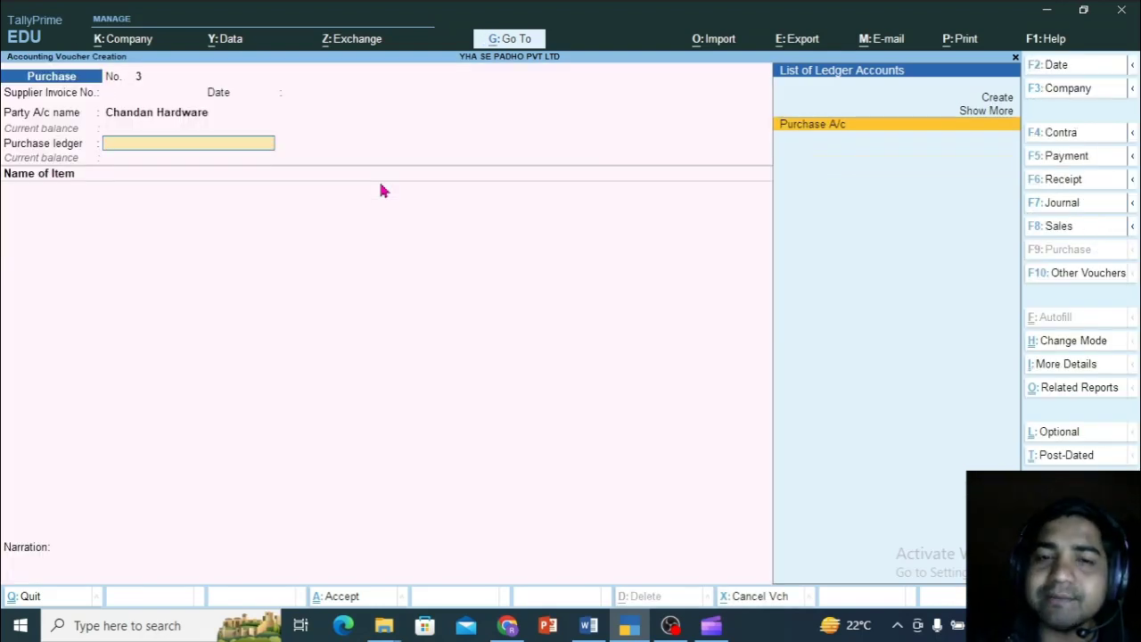
key(Return)
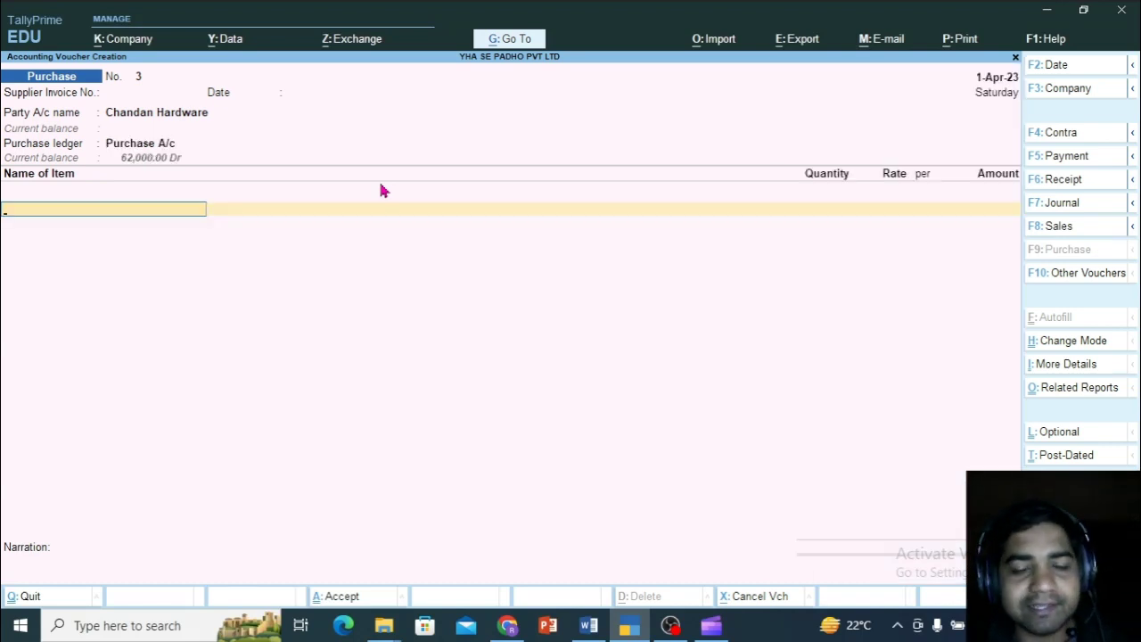
Step: Add the stock item Fan to the voucher with a quantity of 20 pcs at a rate of 1,200 per piece
text(Fa)
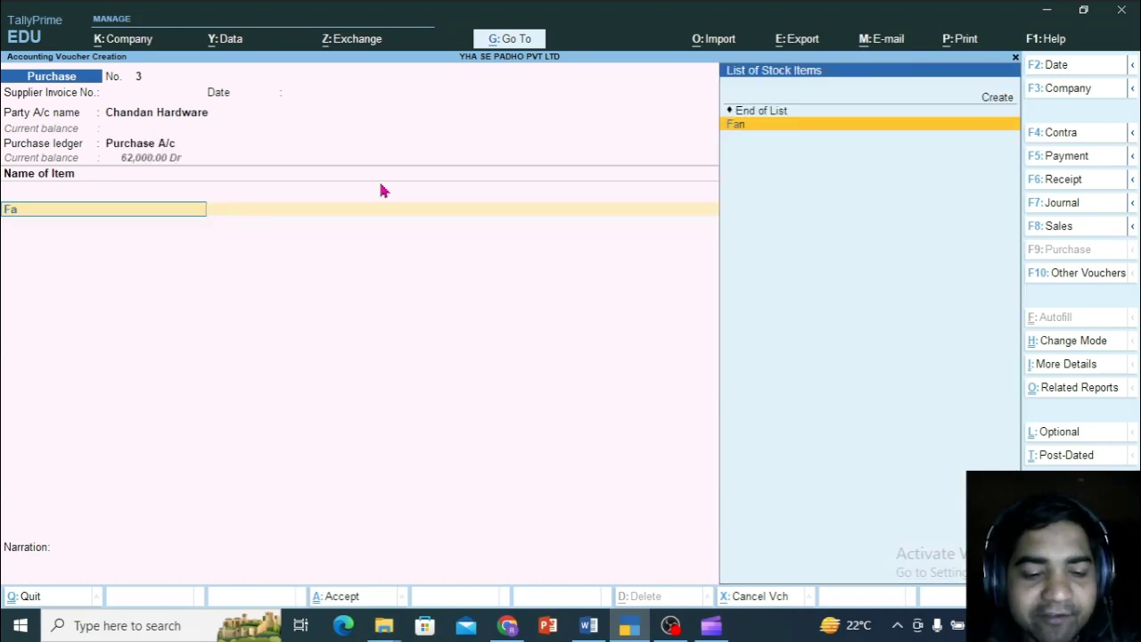
text(n)
key(Return)
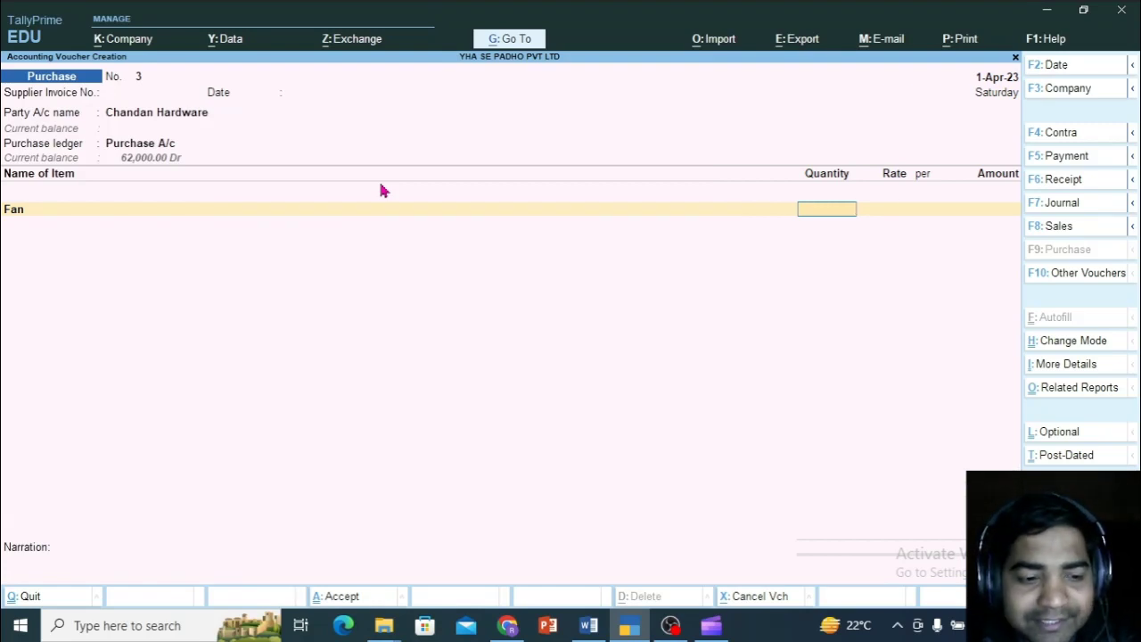
text(20)
key(Return)
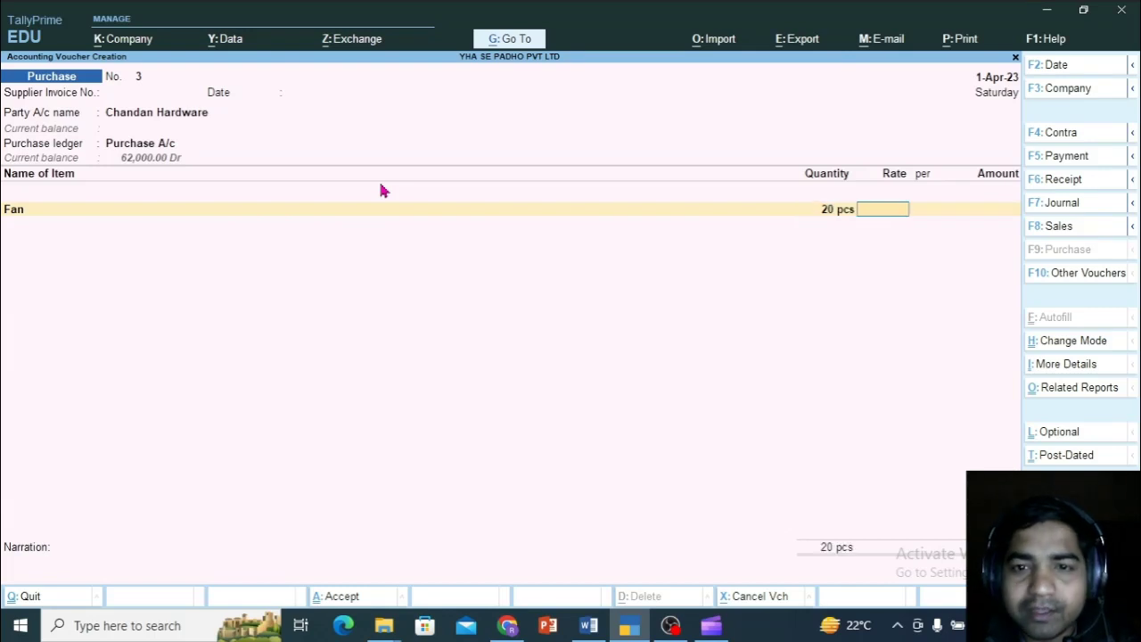
text(1200)
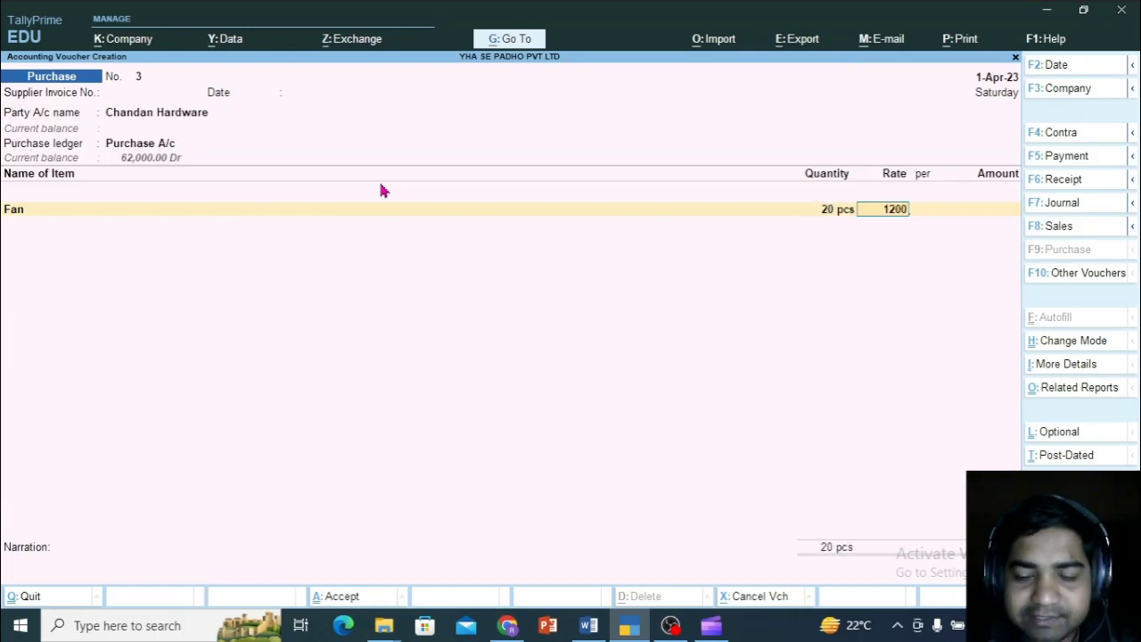
key(Return)
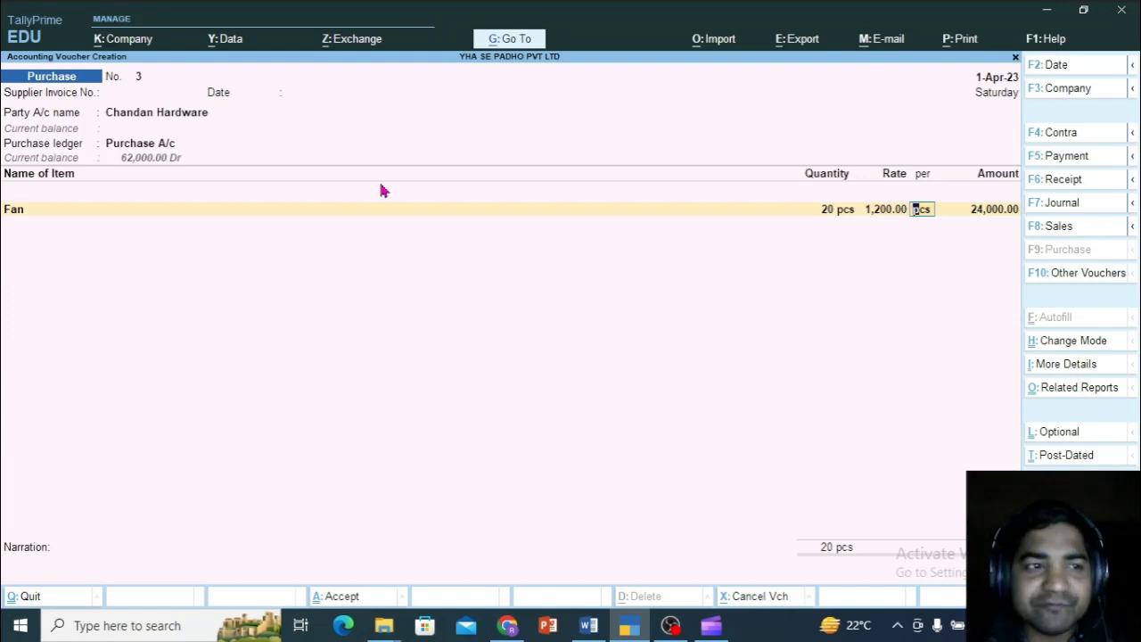
key(Return)
key(Return)
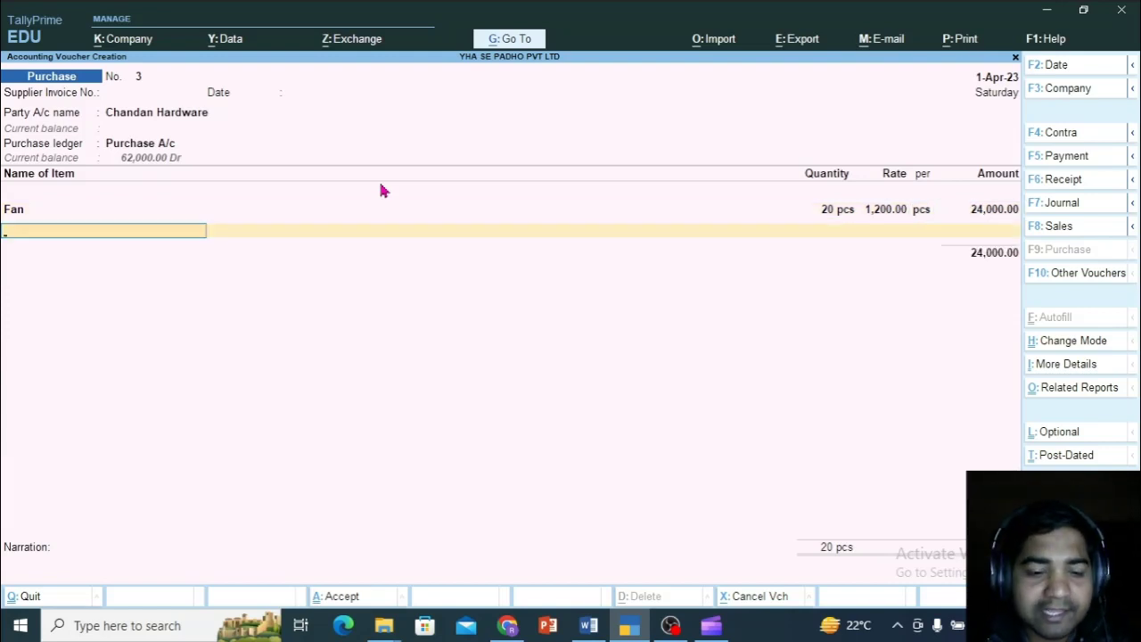
Step: Add the stock item Bulb with a quantity of 200 pcs at a rate of 80, consulting the sample entry in the notes
text(Bulb)
key(Return)
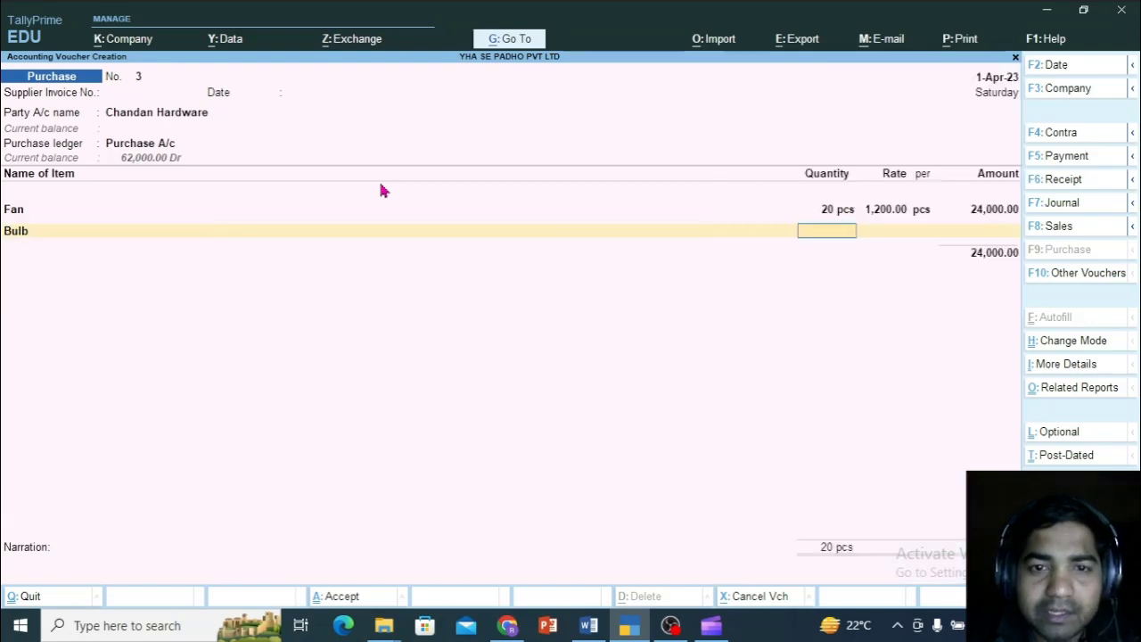
key(alt+Tab)
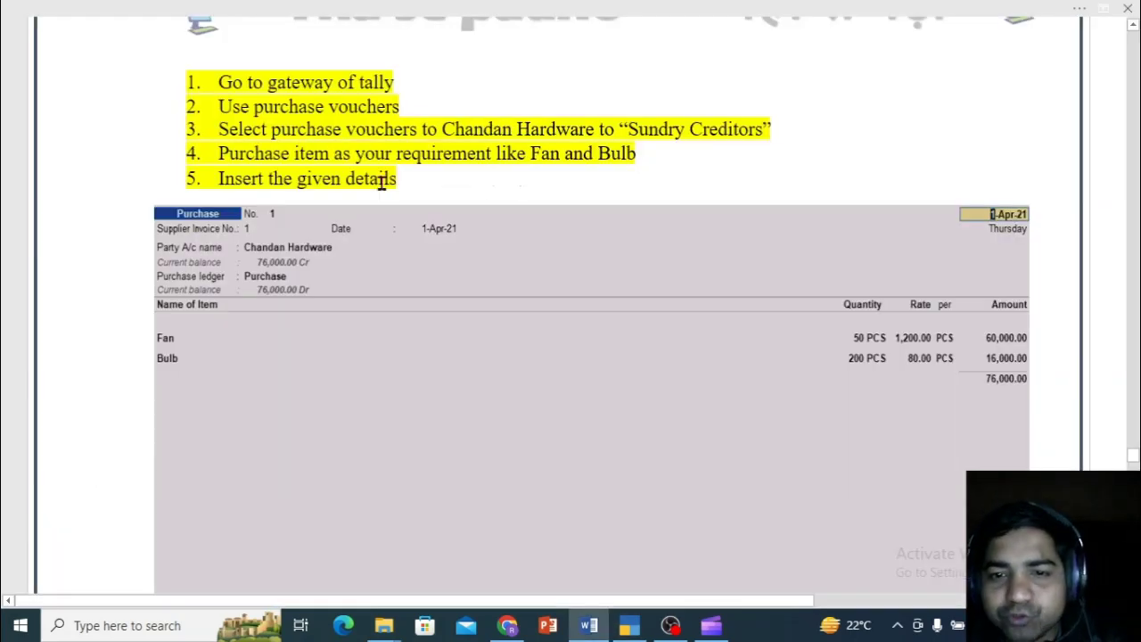
key(alt+Tab)
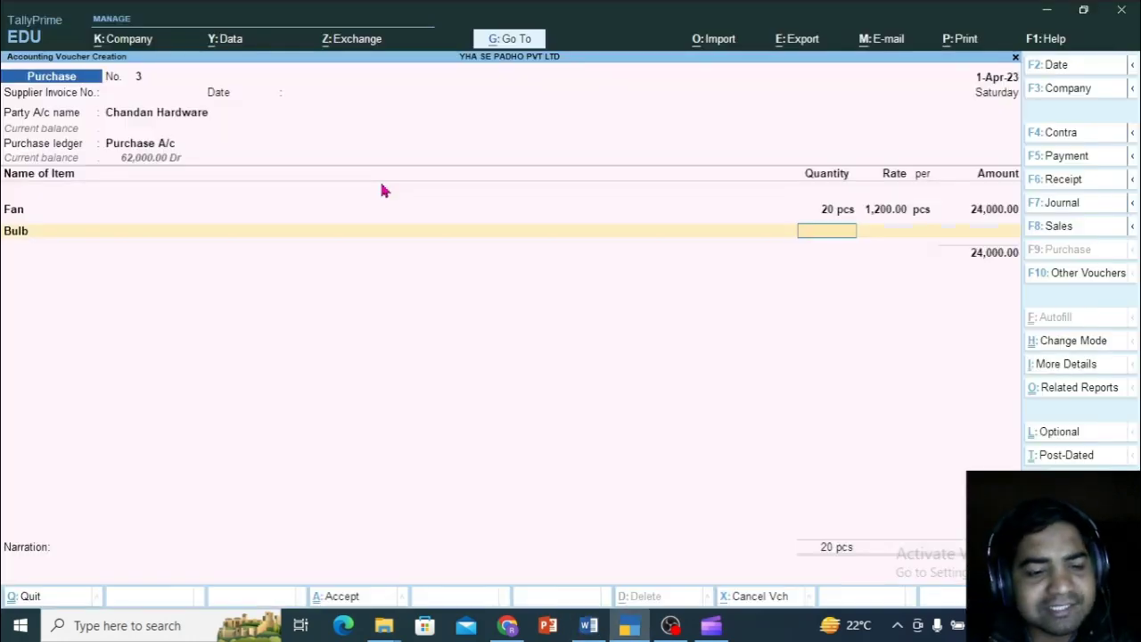
text(200)
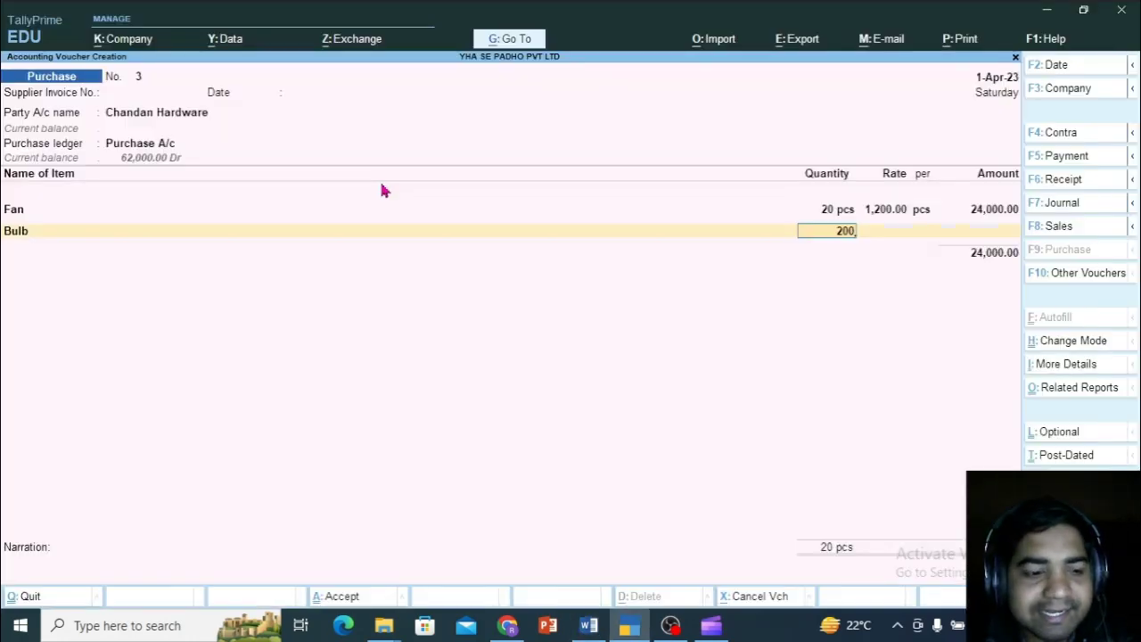
key(Return)
text(2)
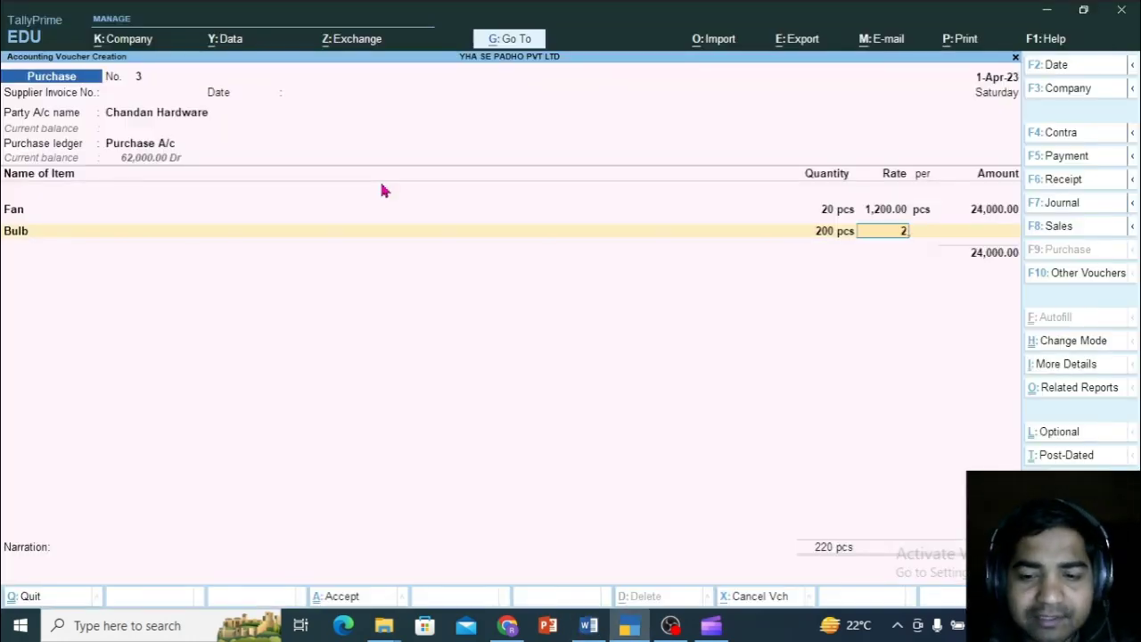
key(BackSpace)
text(80)
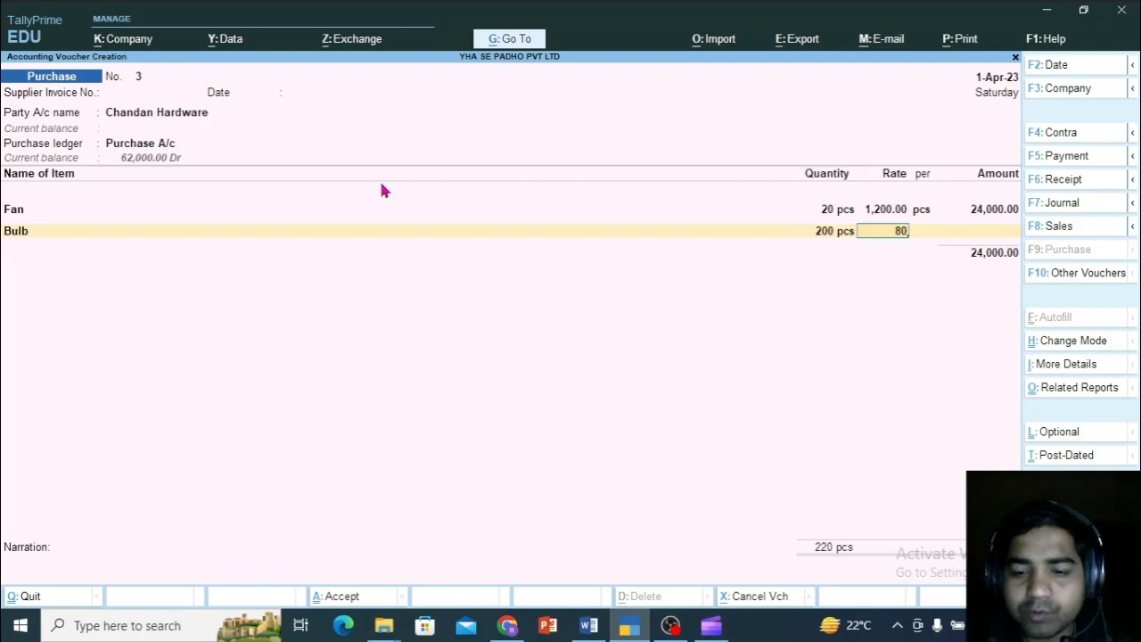
key(Return)
key(Return)
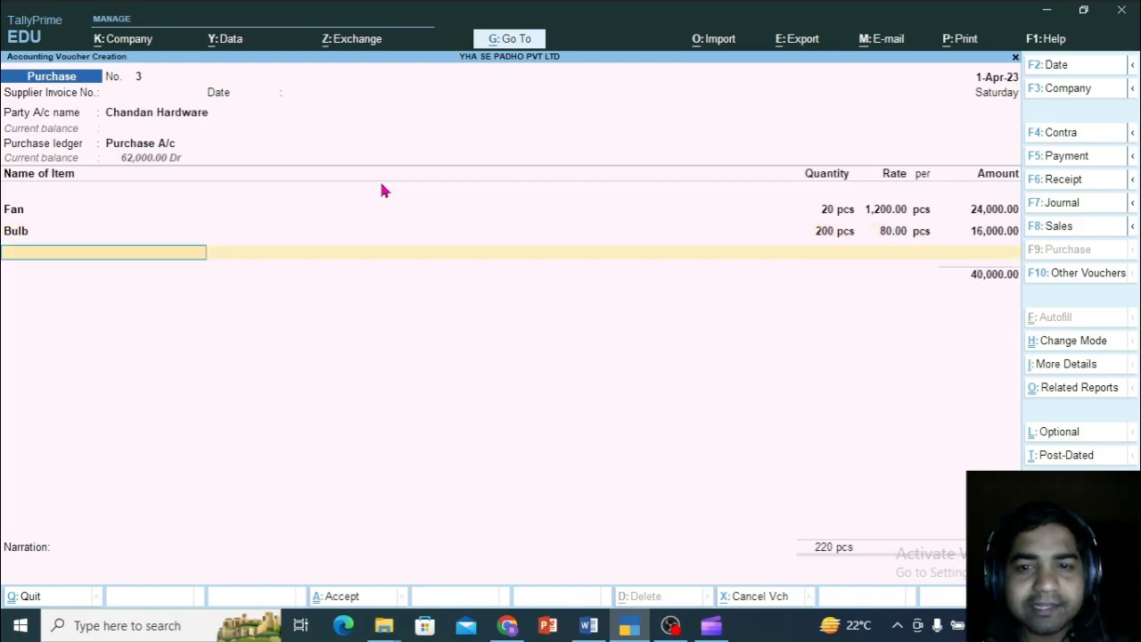
Step: End the item list and allocate the full purchase amount as On Account in Chandan Hardware's bill-wise details
key(ctrl)
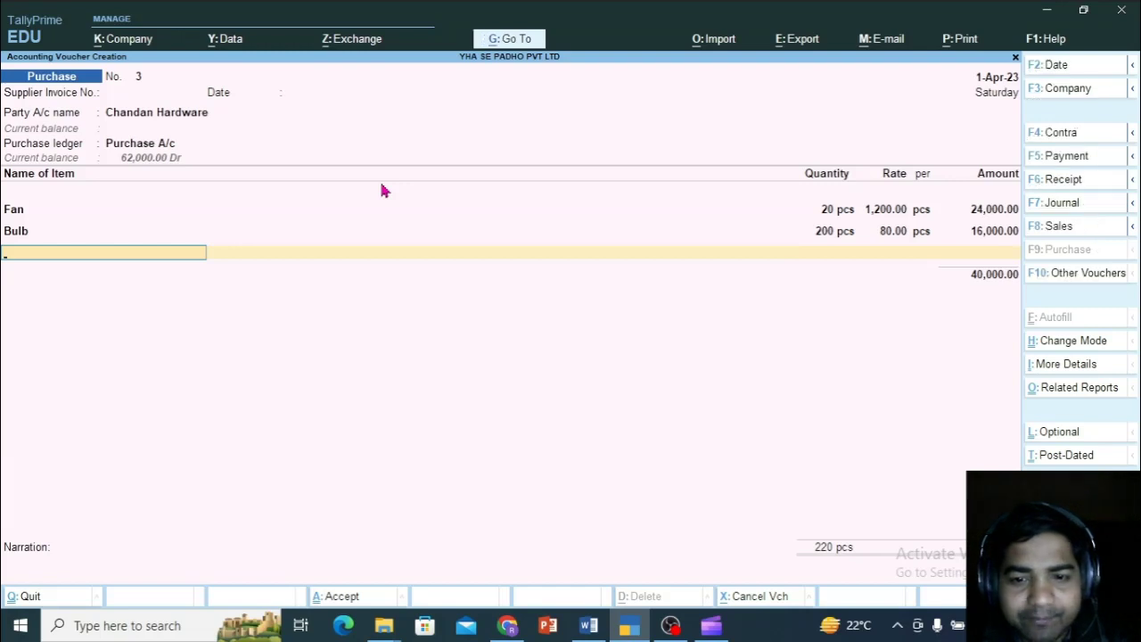
key(Return)
key(Return)
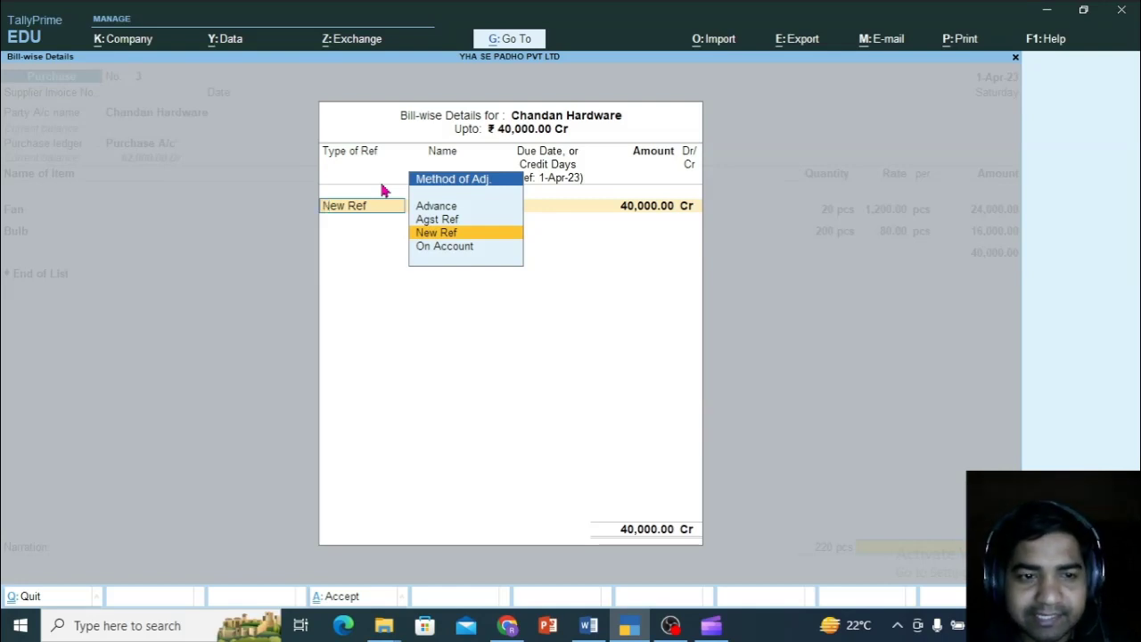
key(Down)
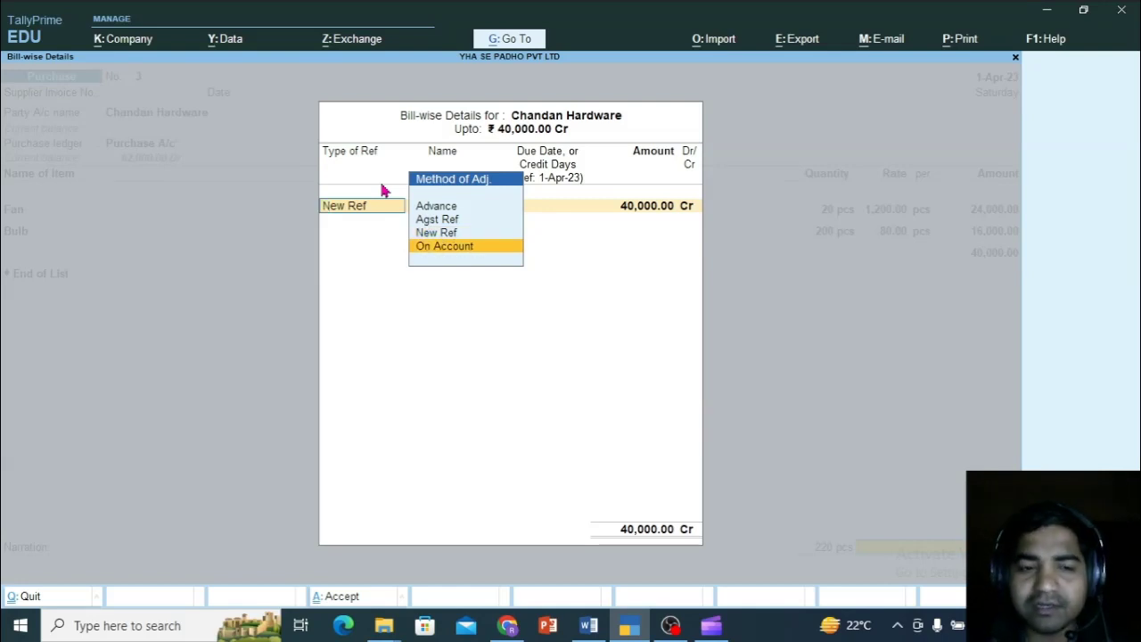
key(Return)
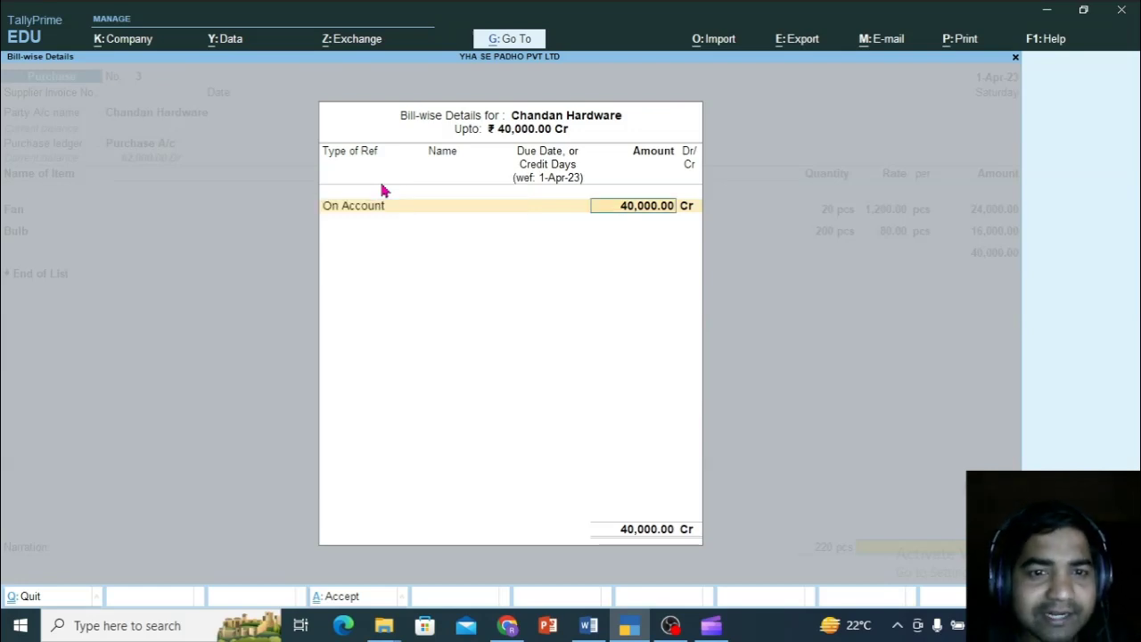
key(ctrl+a)
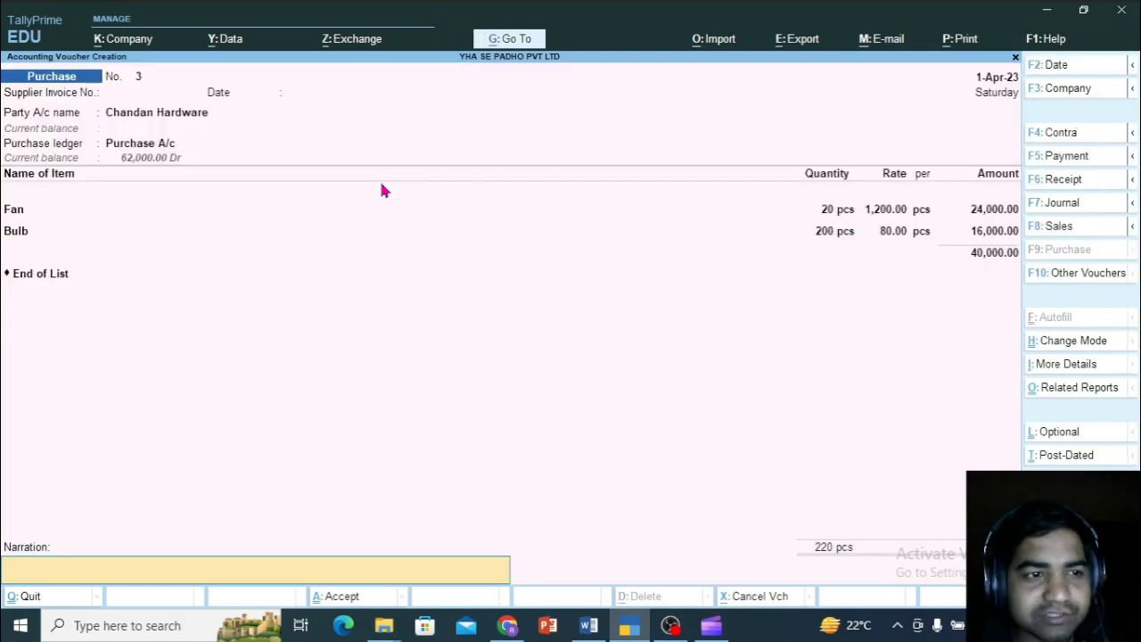
key(ctrl)
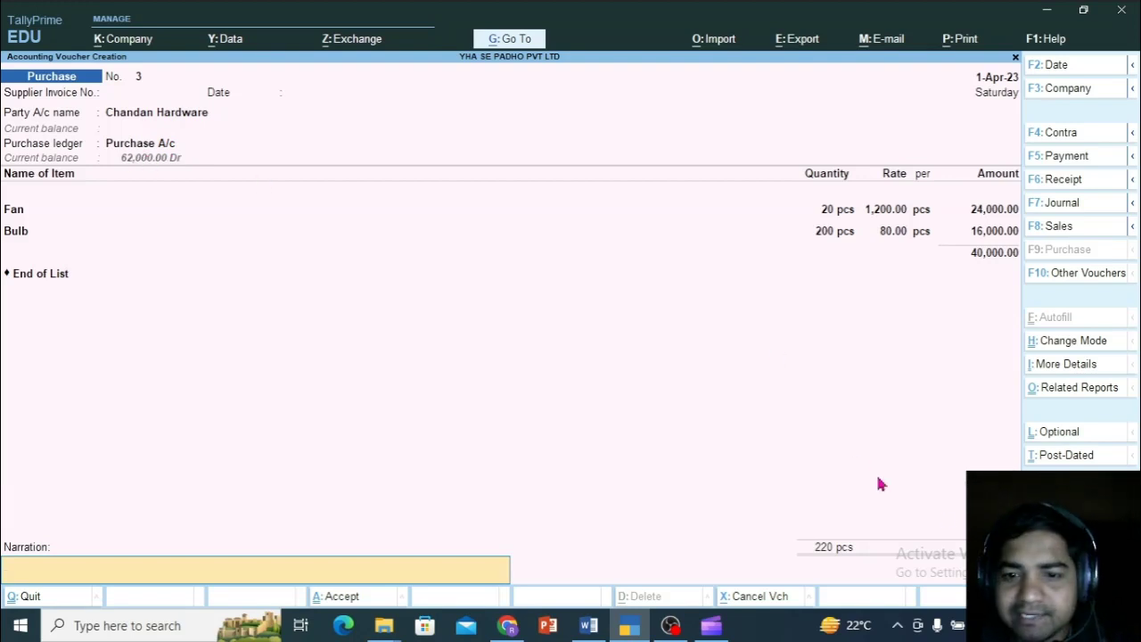
key(ctrl)
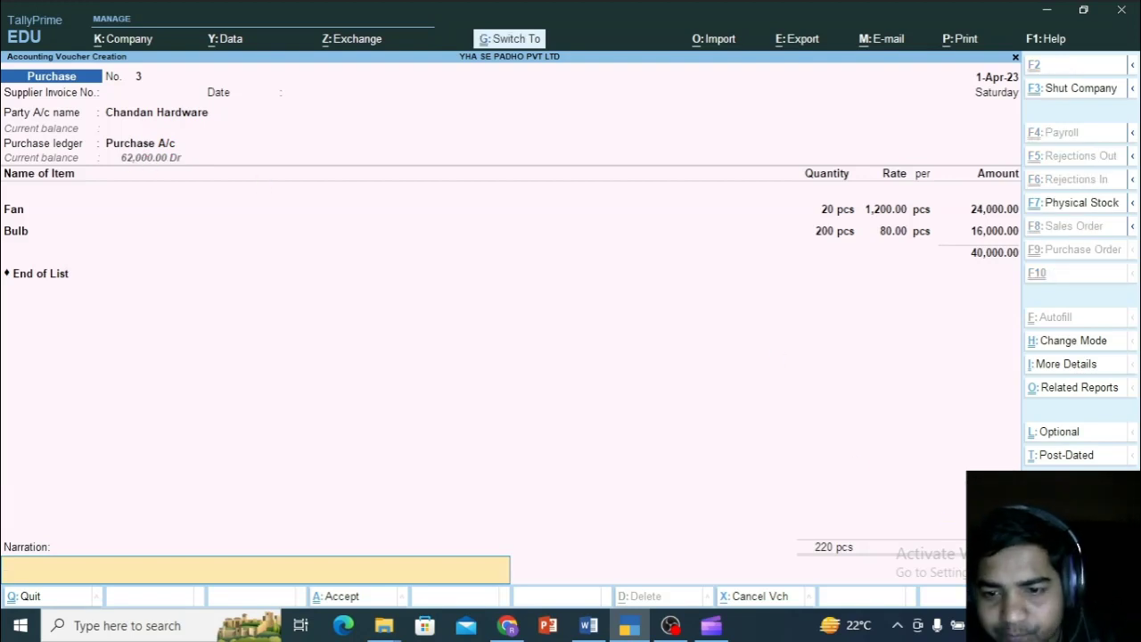
Step: Save the completed purchase voucher and switch to a new sales voucher
key(ctrl+a)
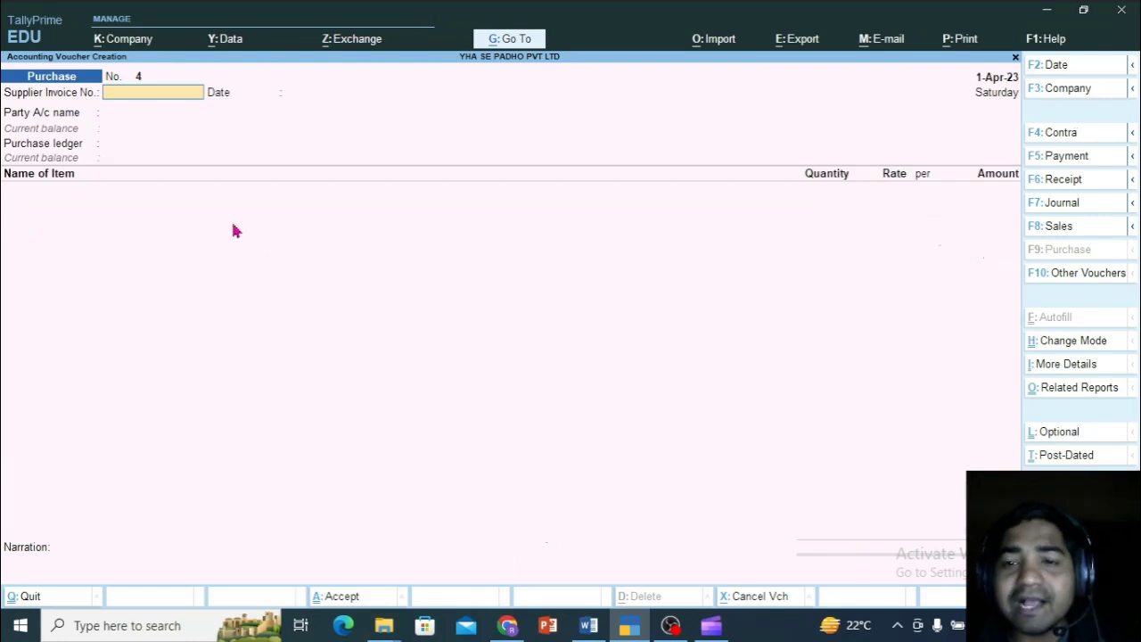
click(1060, 227)
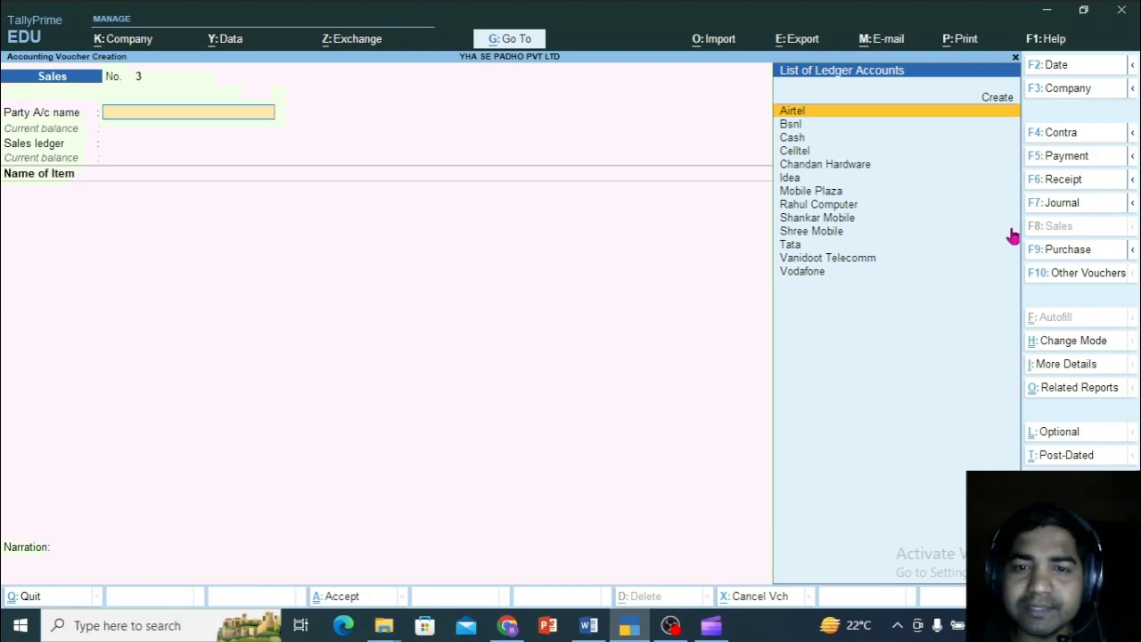
Step: Set the sales voucher's party account to Rahul Computer with its default dispatch and party details, and the sales ledger to Sales A/c
click(825, 210)
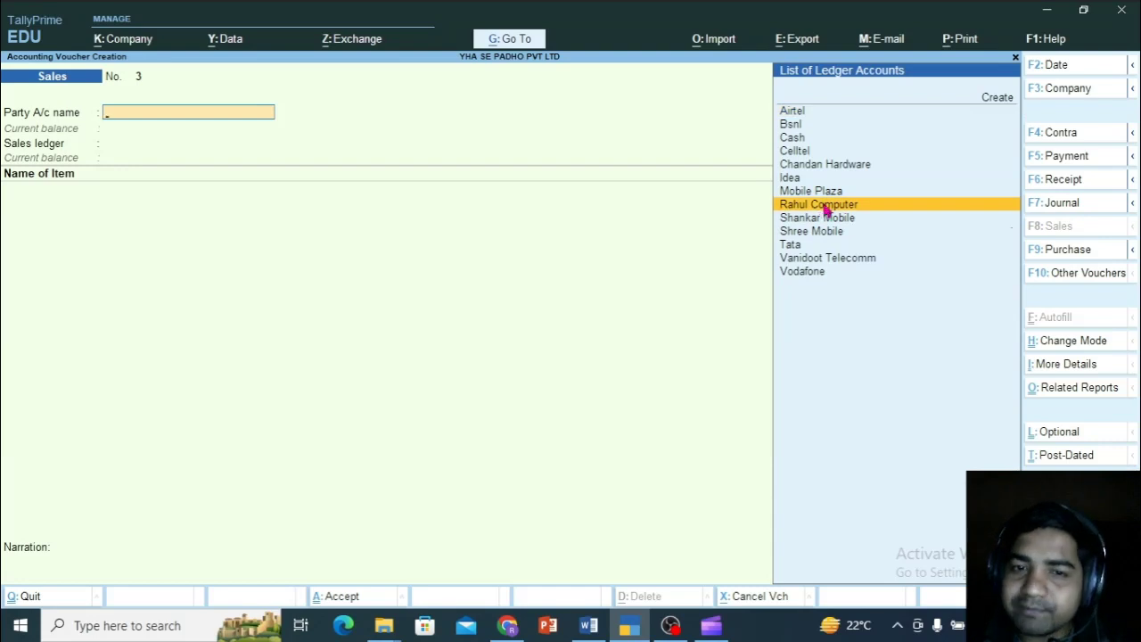
click(825, 209)
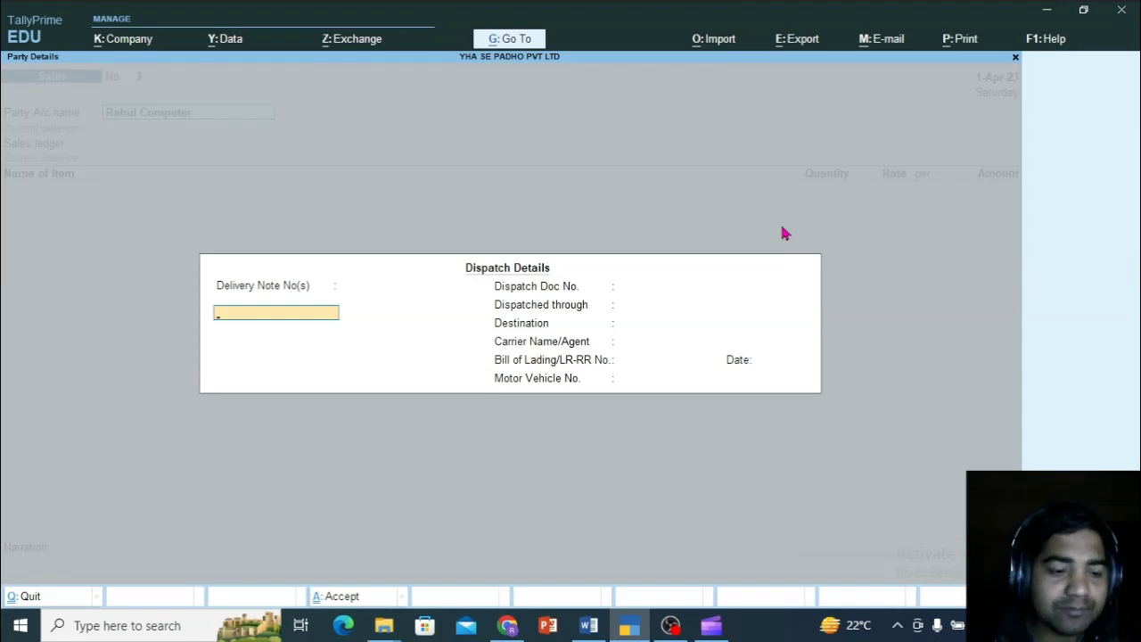
key(ctrl+a)
key(ctrl+a)
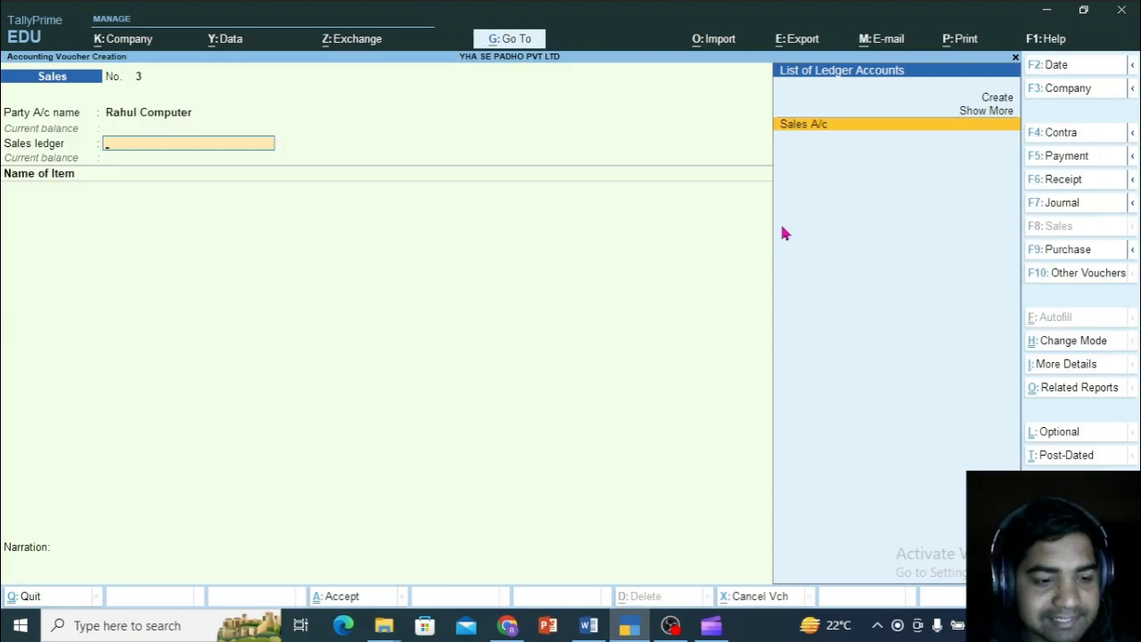
key(Return)
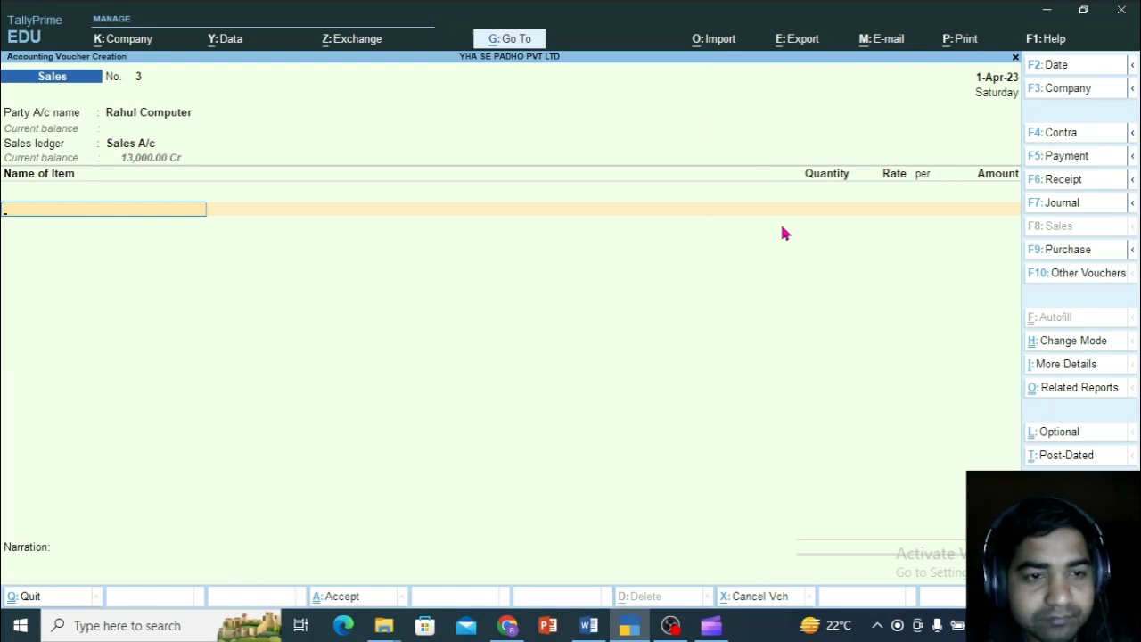
Step: Add the stock item Fan to the sales voucher with a quantity of 10 pcs at a rate of 1,400 per piece
text(Fa)
key(Return)
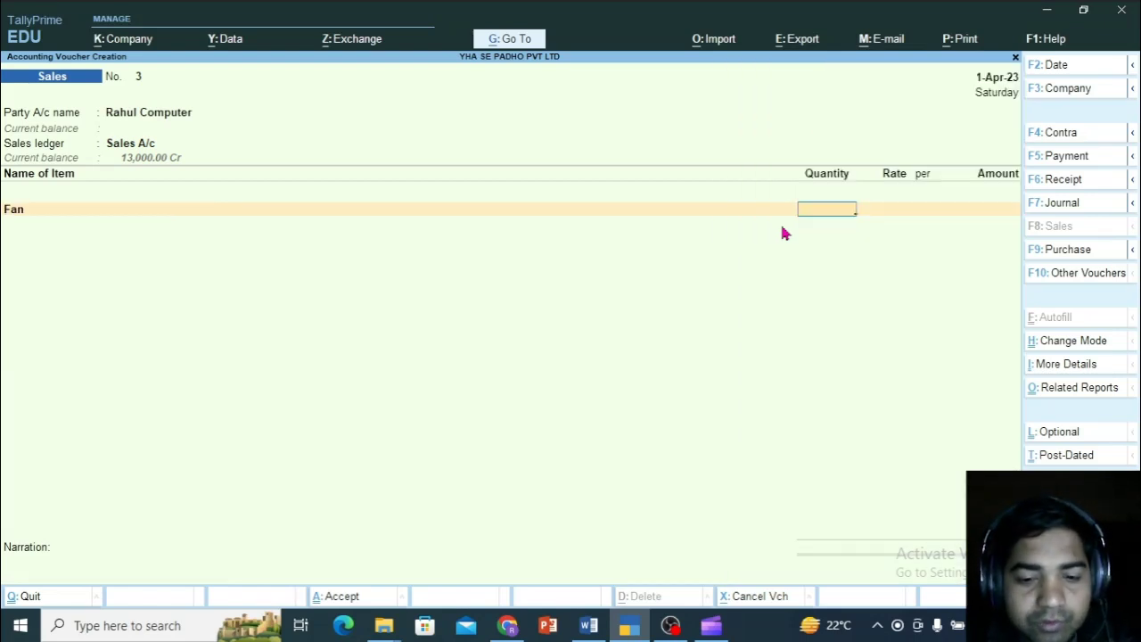
text(10)
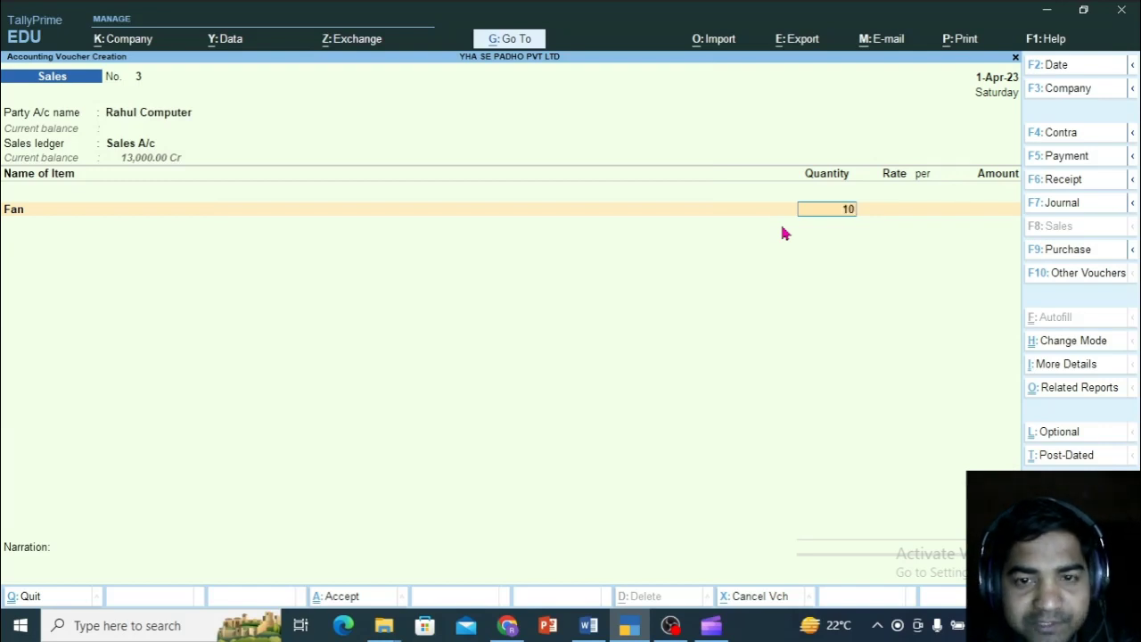
key(Return)
text(1)
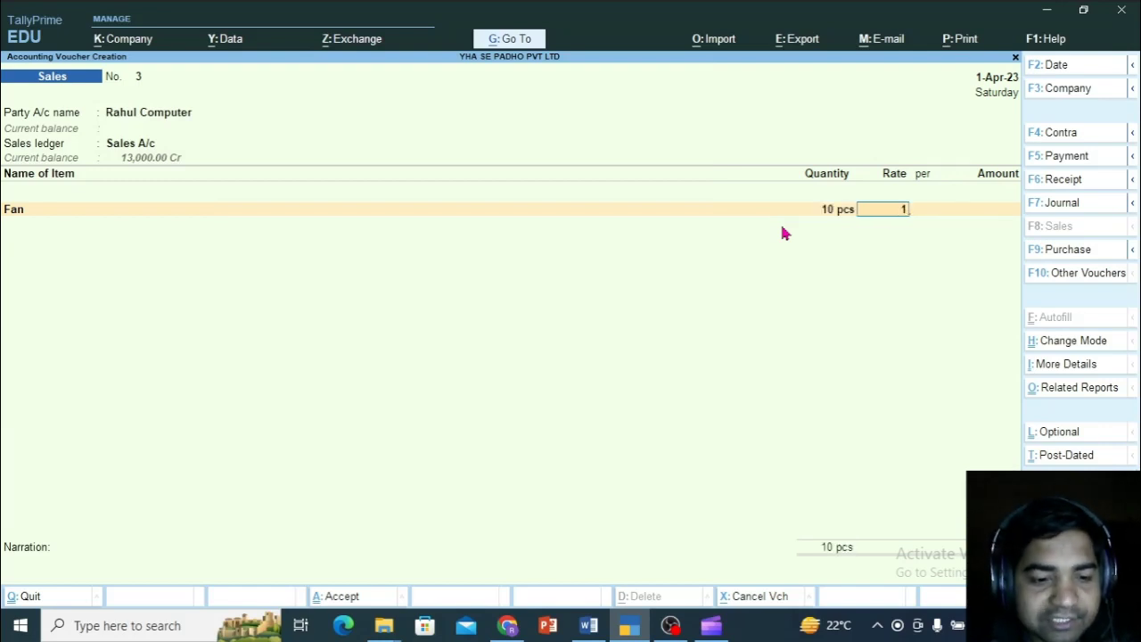
text(,4000)
key(Return)
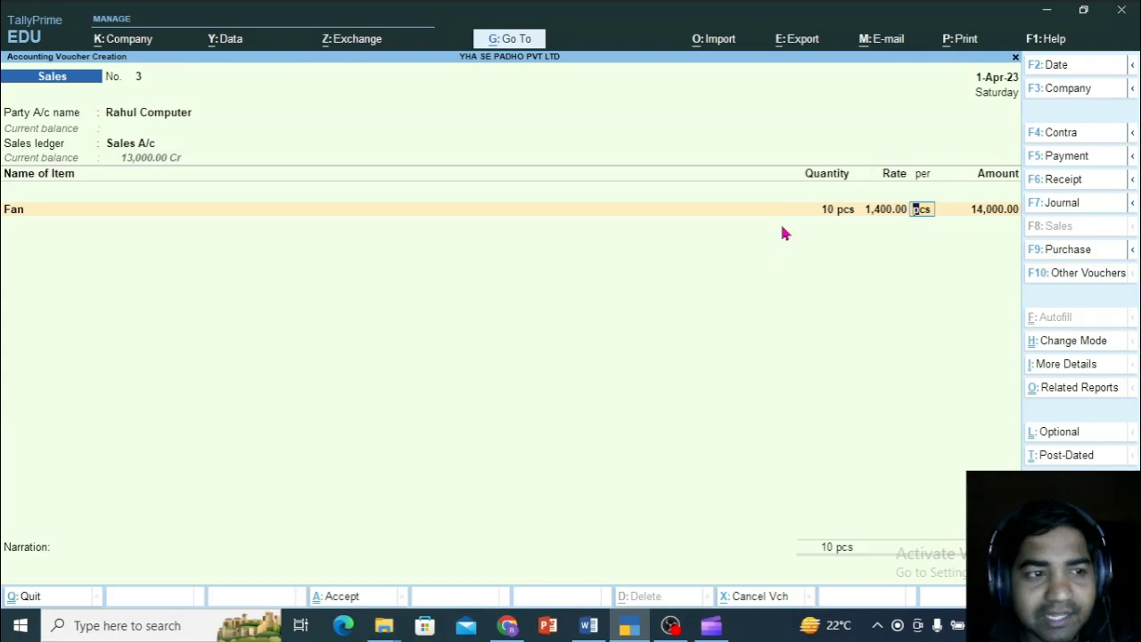
key(Return)
text(bul)
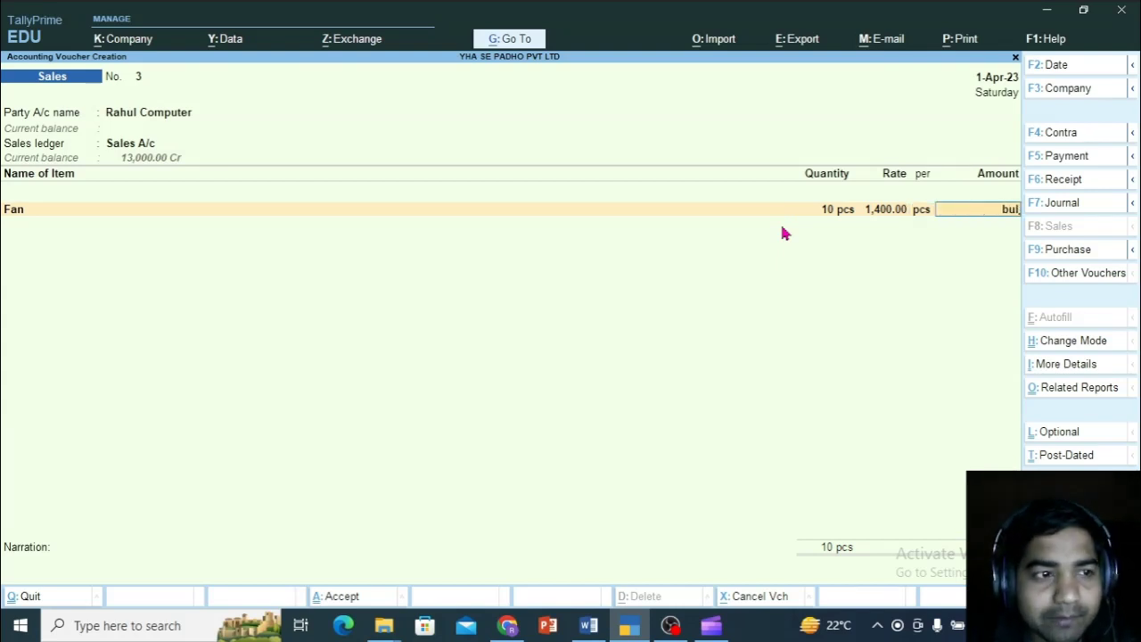
key(BackSpace)
key(BackSpace)
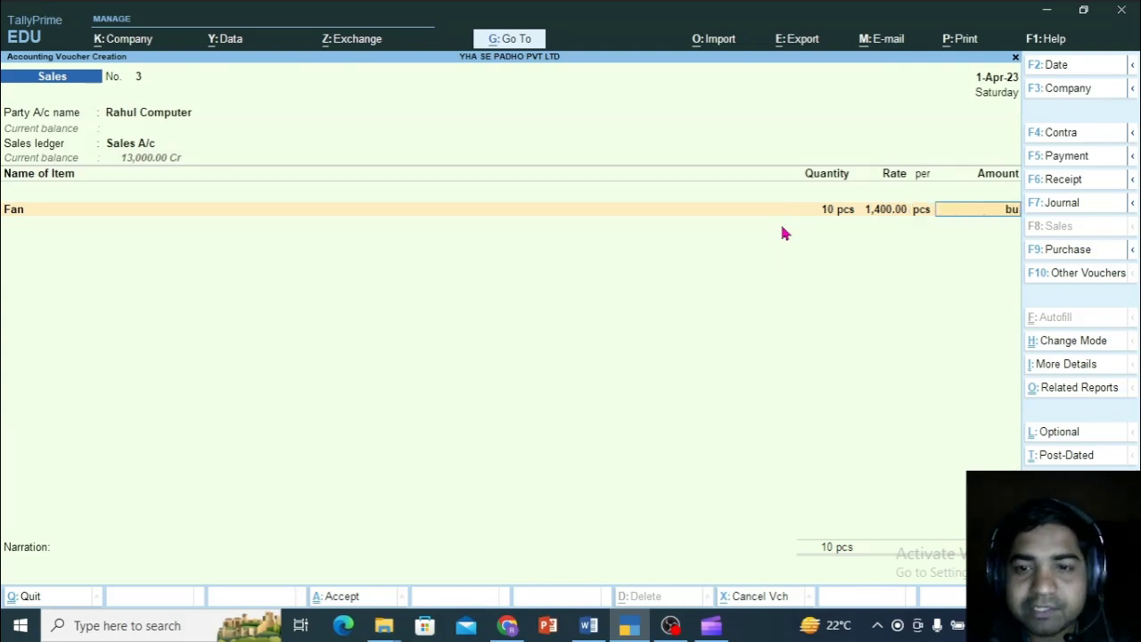
key(BackSpace)
key(BackSpace)
key(Return)
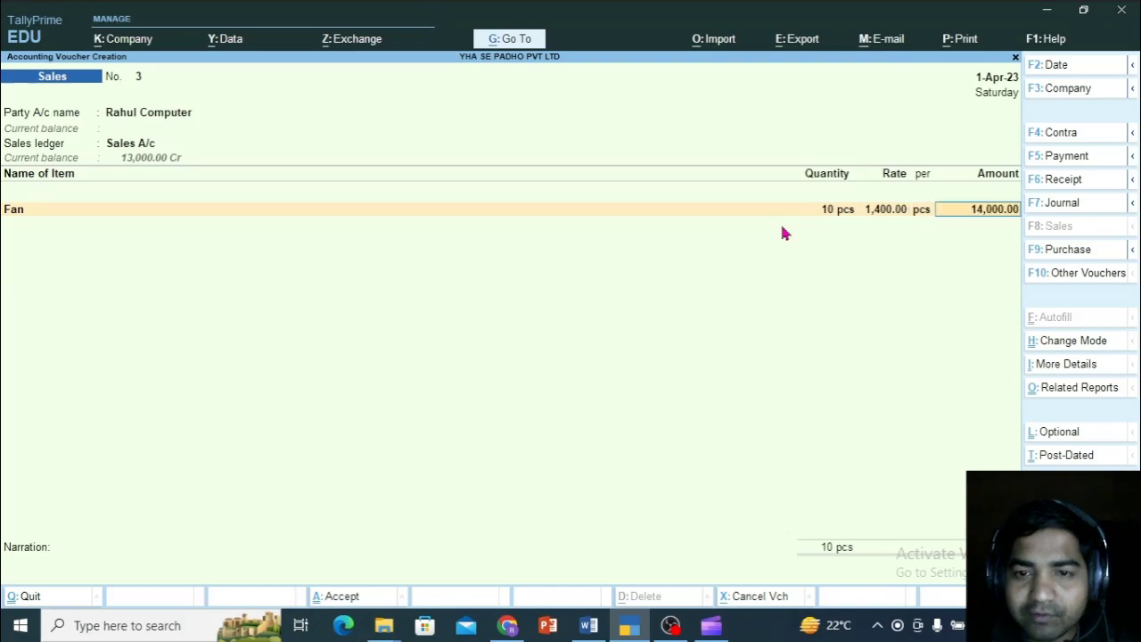
Step: Add the stock item Bulb to the sales voucher with a quantity of 20 pcs at a rate of 100 per piece
key(Return)
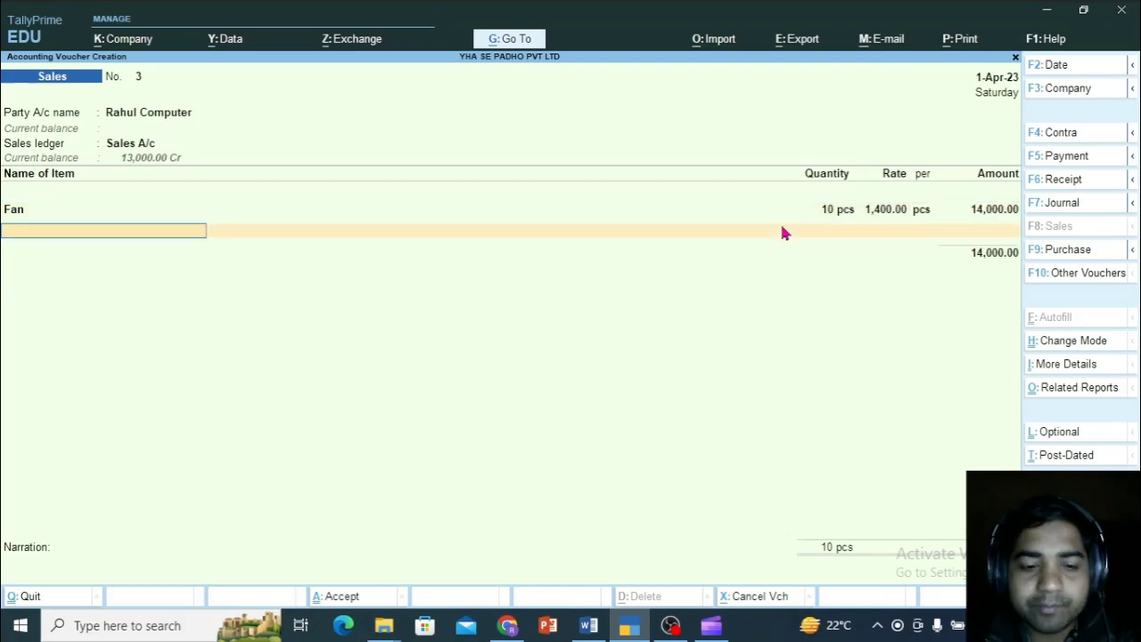
text(Bul)
key(Return)
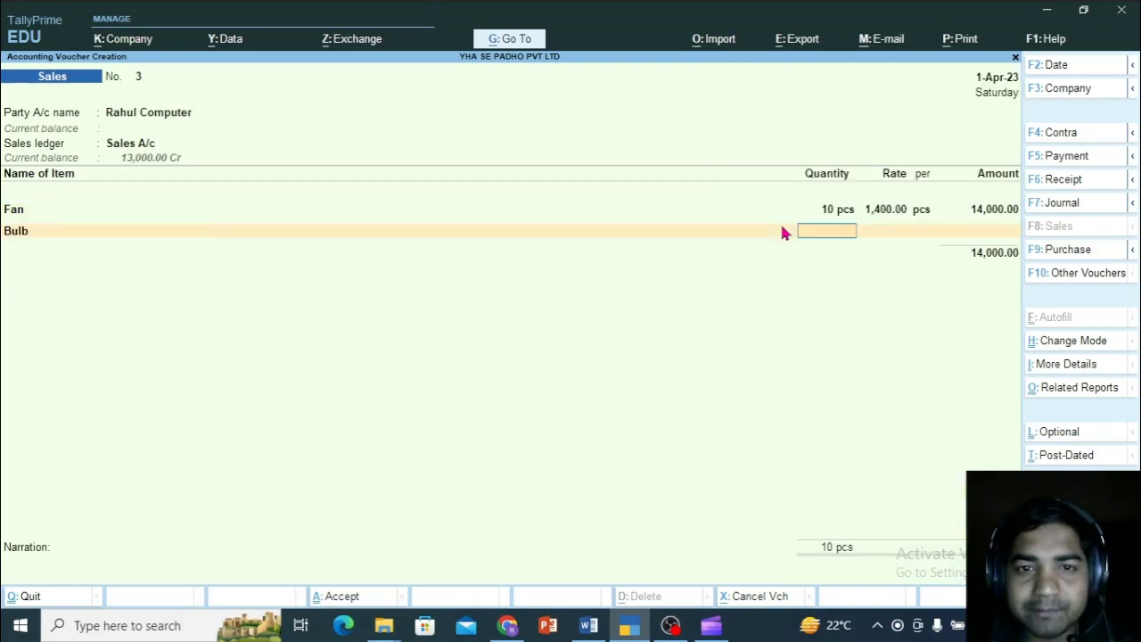
text(20)
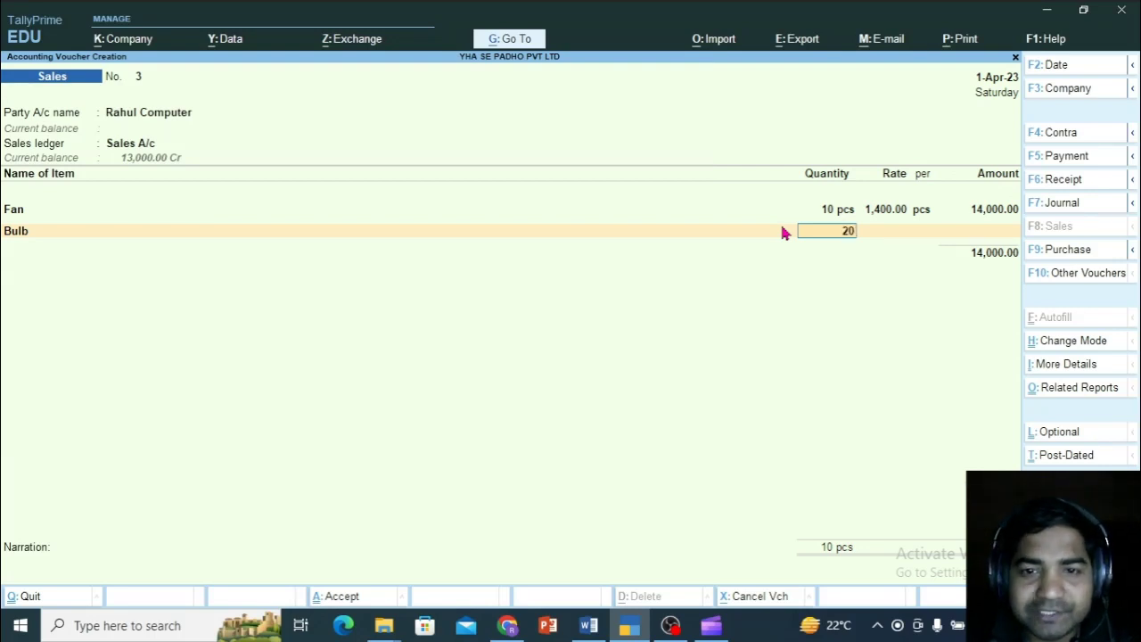
key(Return)
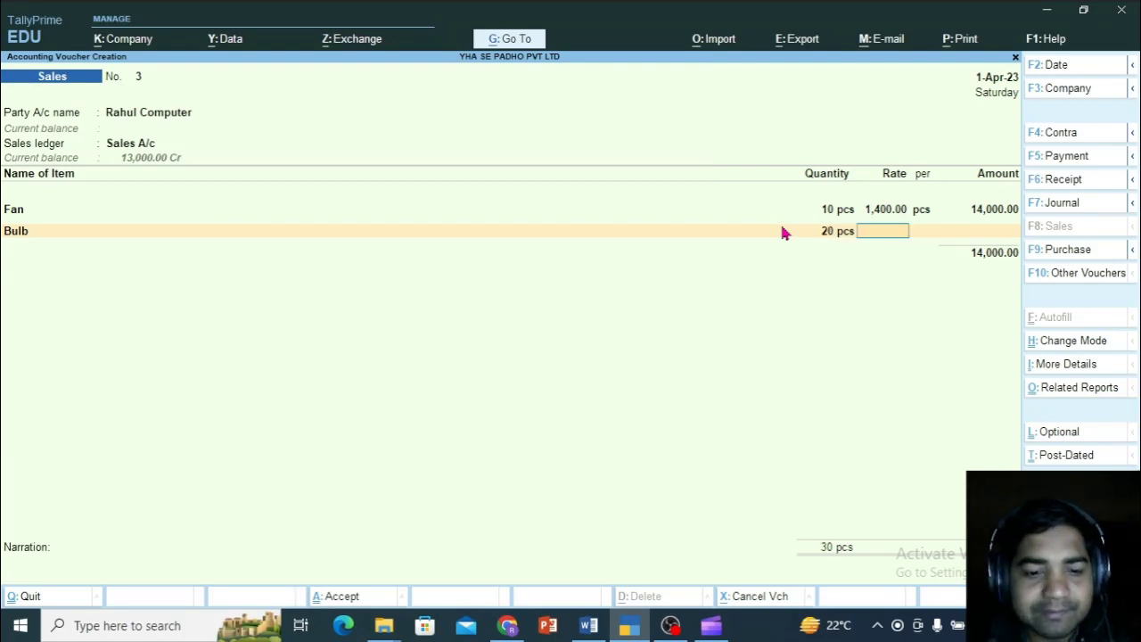
text(100)
key(Return)
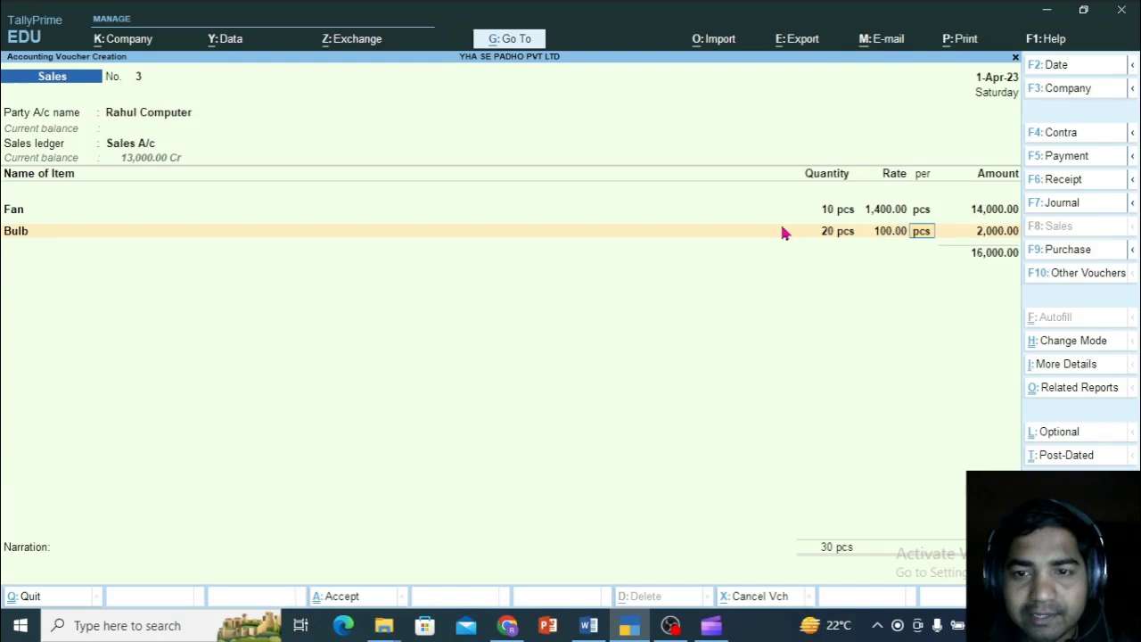
key(Return)
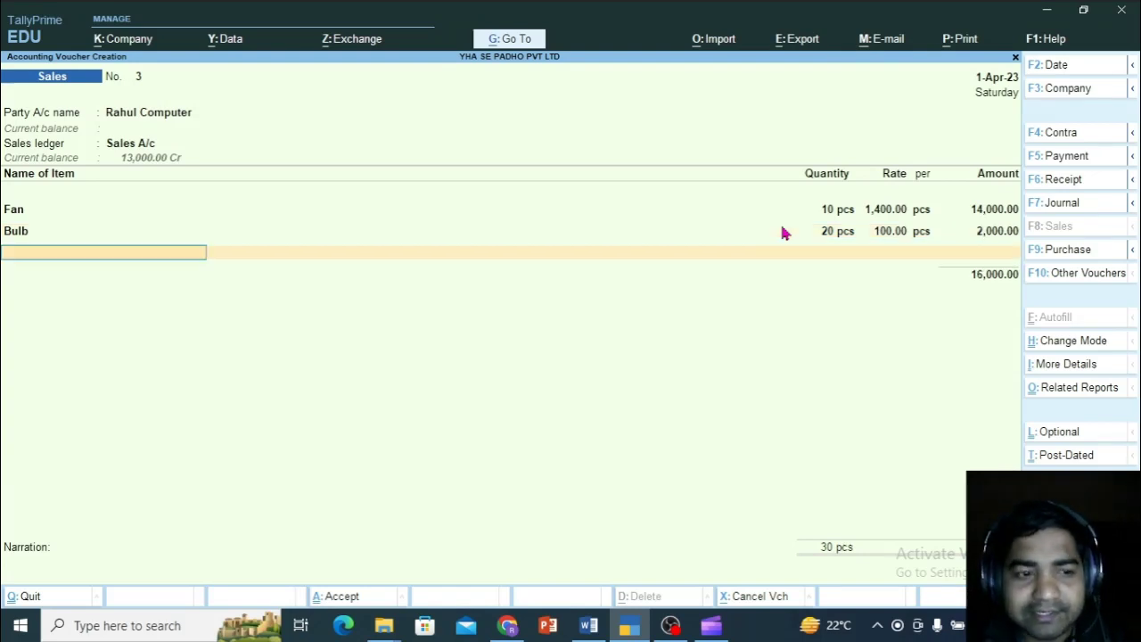
Step: End the item list and allocate the full sales amount as On Account in Rahul Computer's bill-wise details
key(Return)
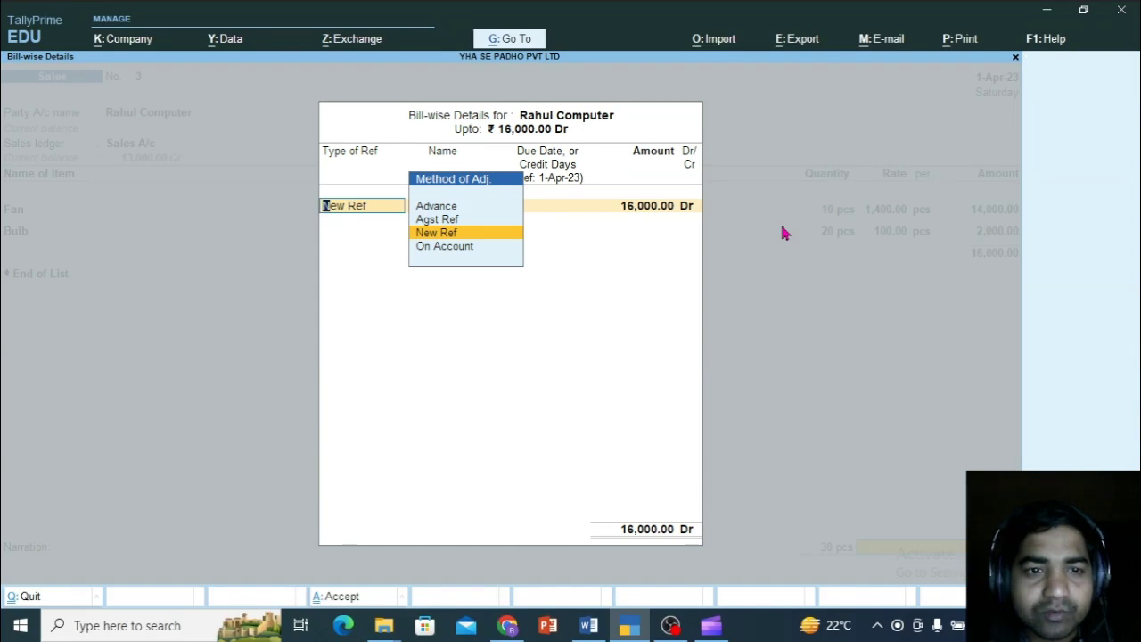
key(Down)
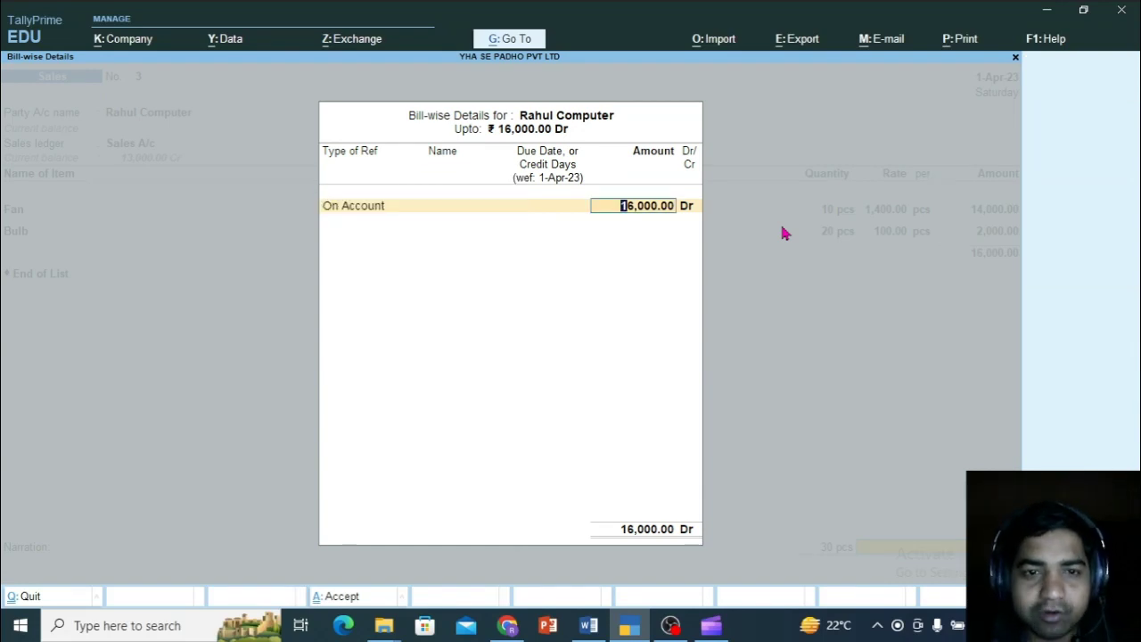
key(Return)
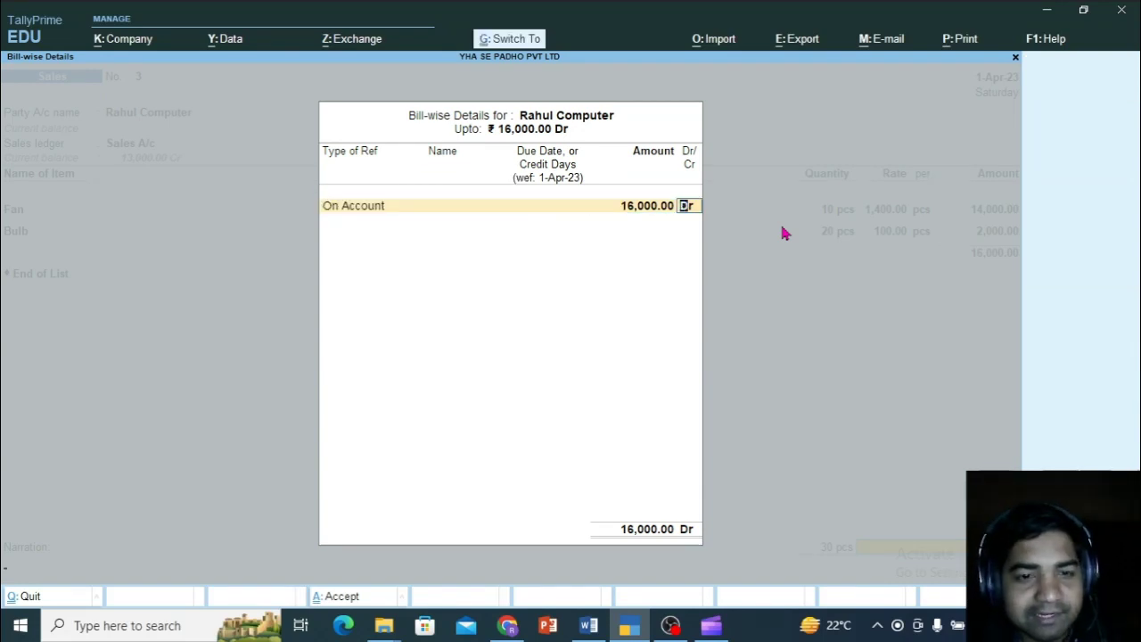
key(Return)
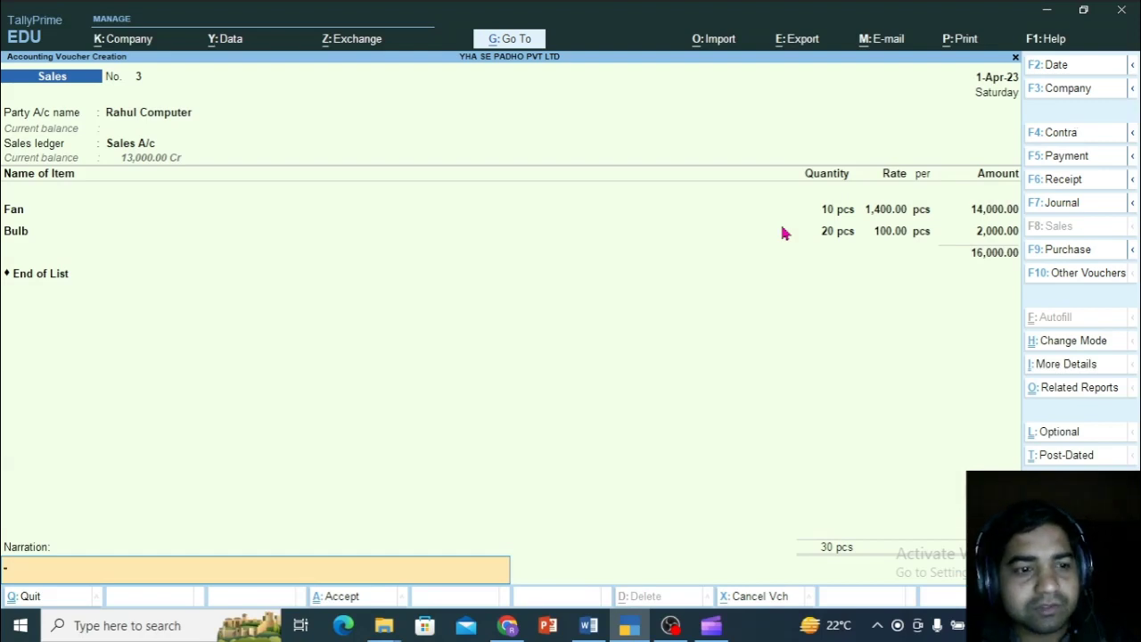
Step: Save the sales voucher without a narration and return to the Gateway of Tally
key(ctrl)
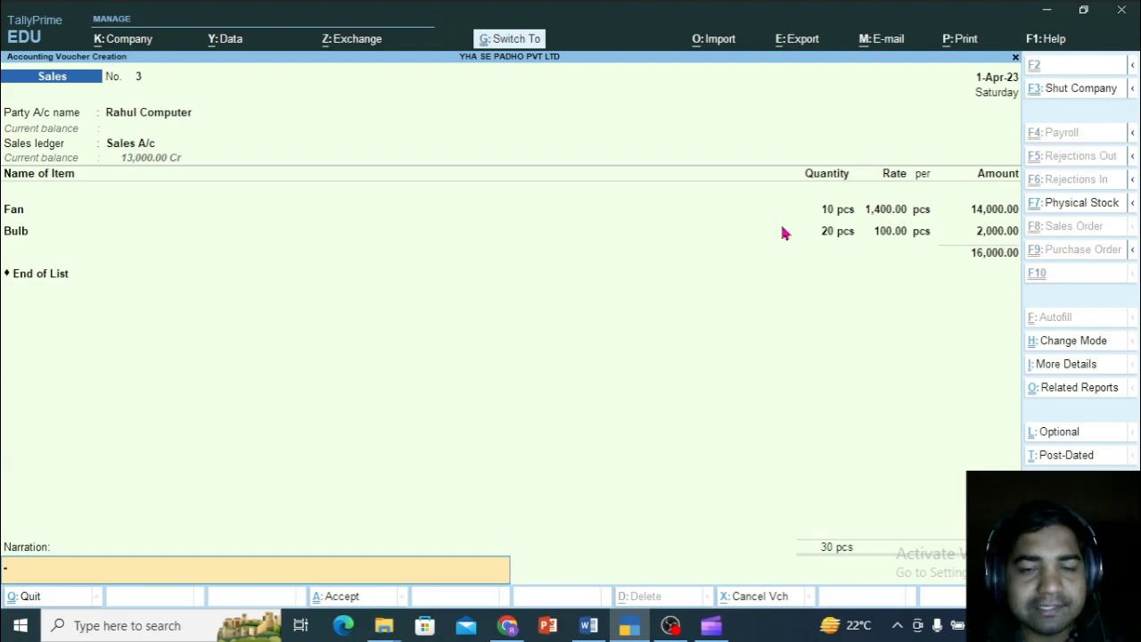
key(ctrl+a)
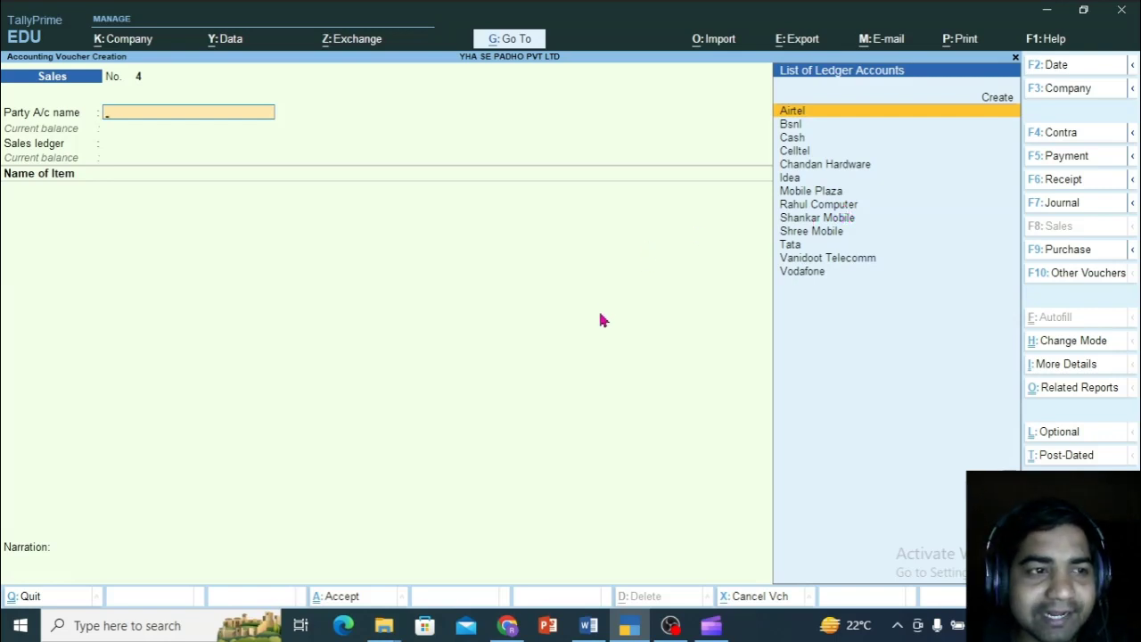
key(Escape)
key(Escape)
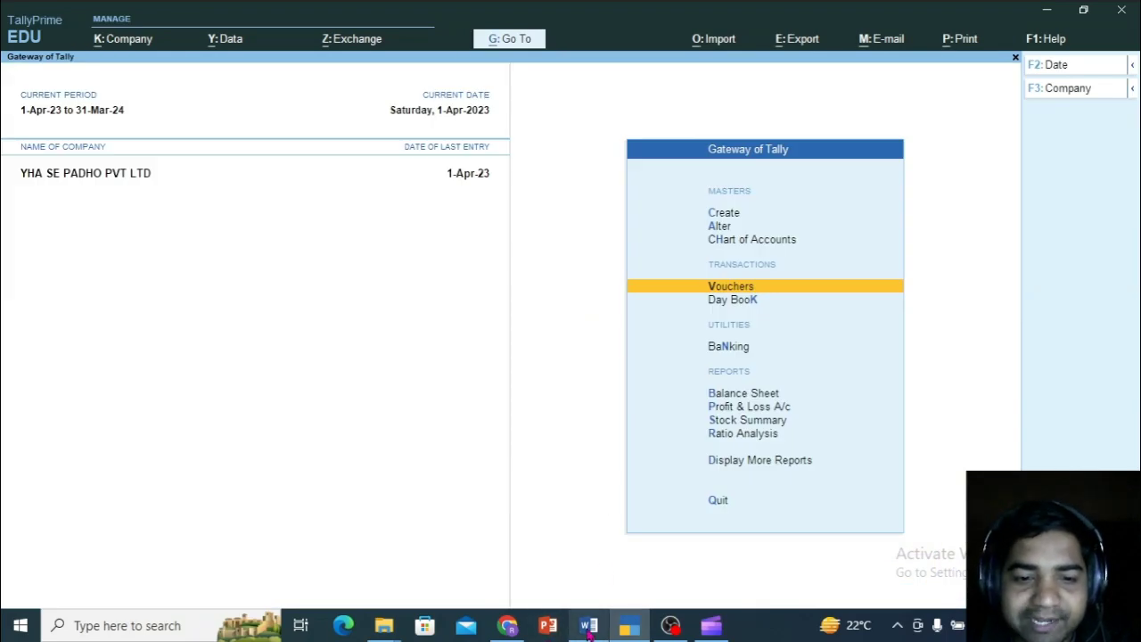
Step: Switch to the Word notes and review the sample sales entry, the receipt voucher instructions and the sample receipt
click(589, 627)
scroll(410, 324, down, 8)
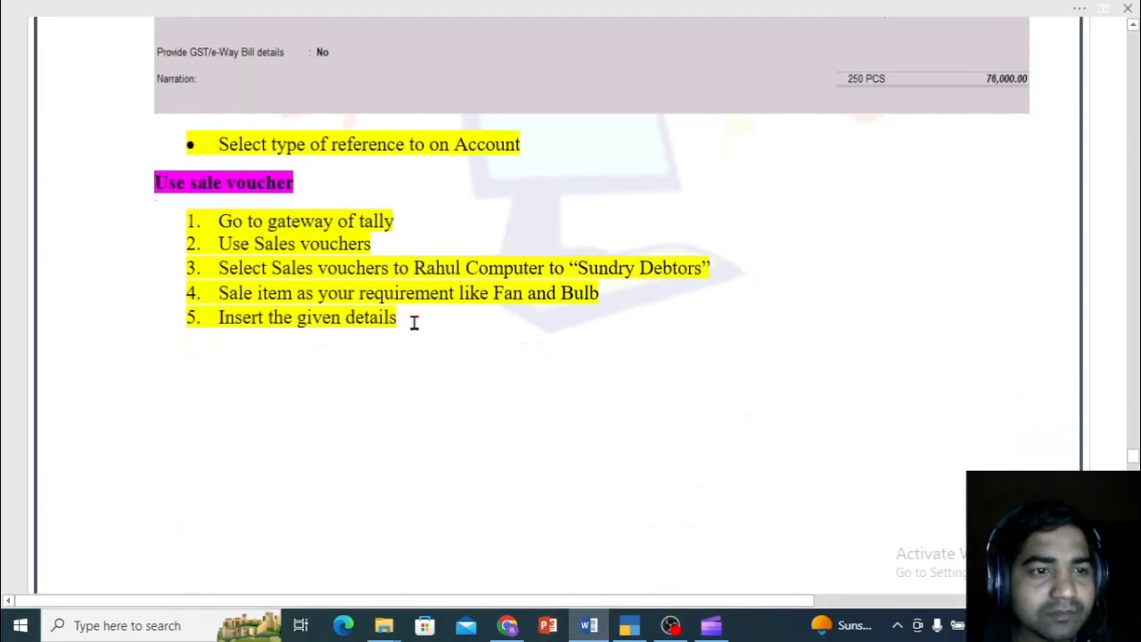
scroll(413, 323, down, 15)
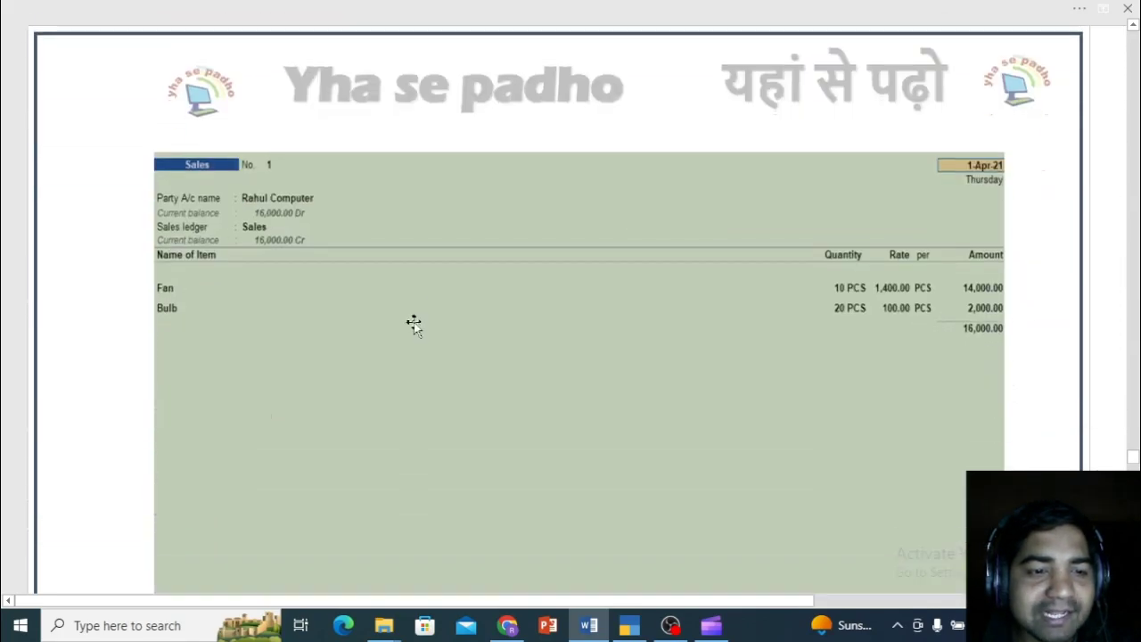
scroll(413, 323, down, 5)
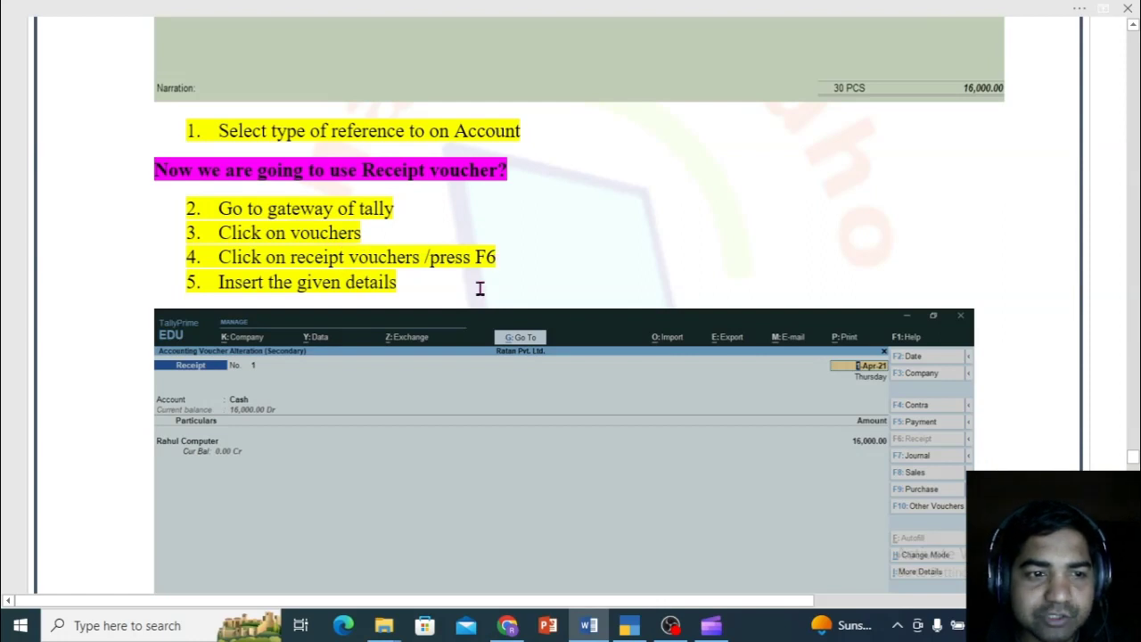
scroll(476, 288, down, 3)
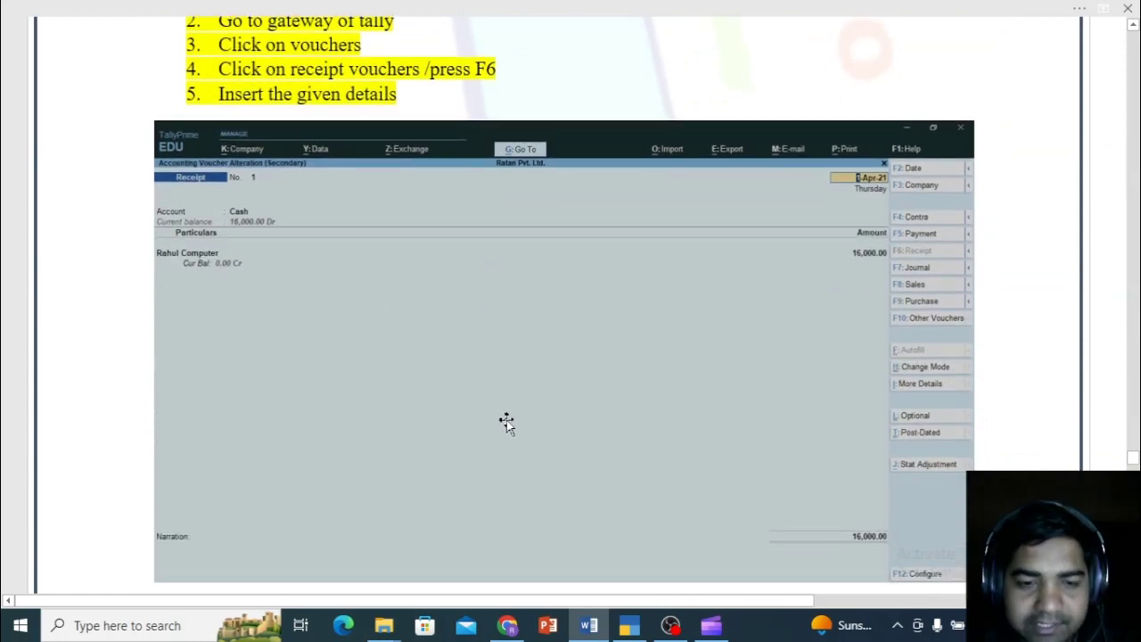
scroll(507, 422, down, 1)
scroll(507, 422, up, 1)
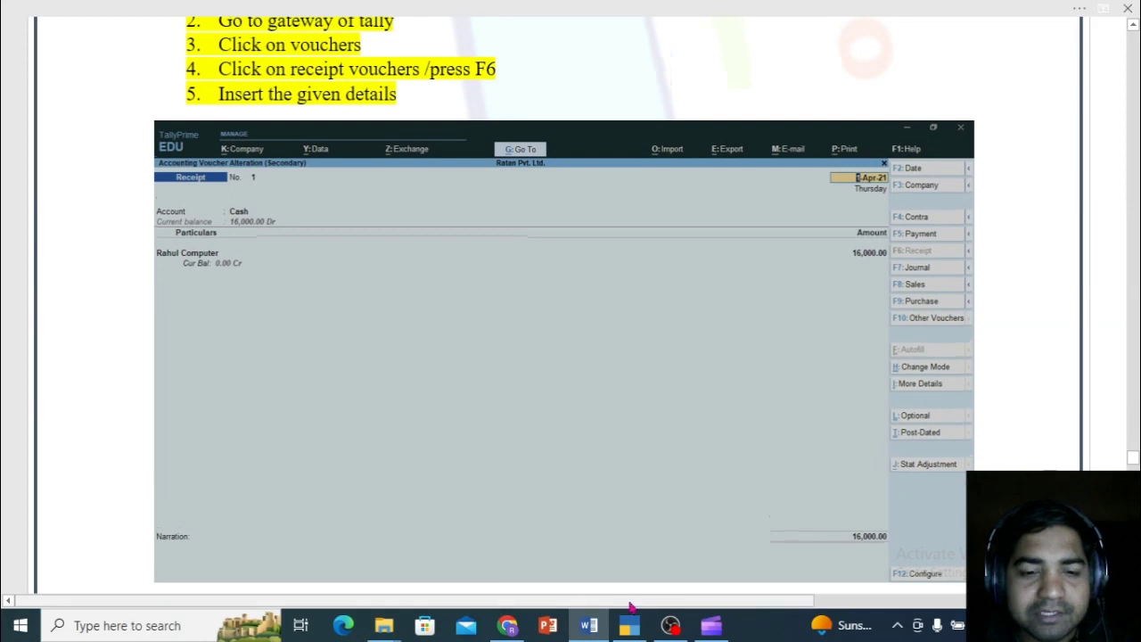
Step: Open a new receipt voucher in TallyPrime and consult the sample receipt entry in the Word notes
click(640, 626)
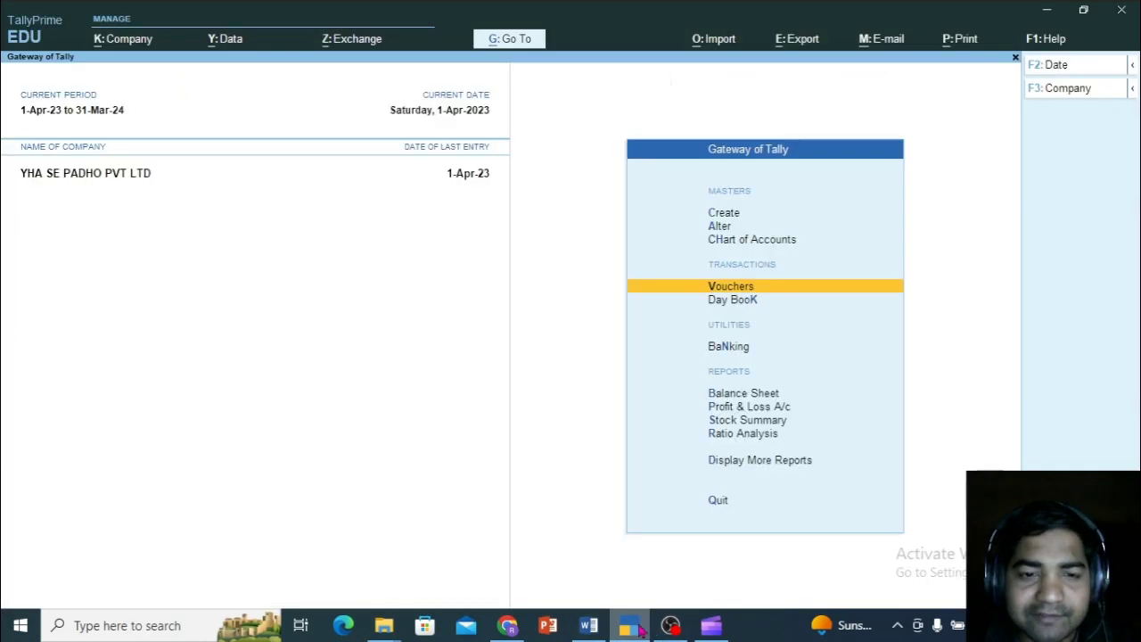
click(717, 290)
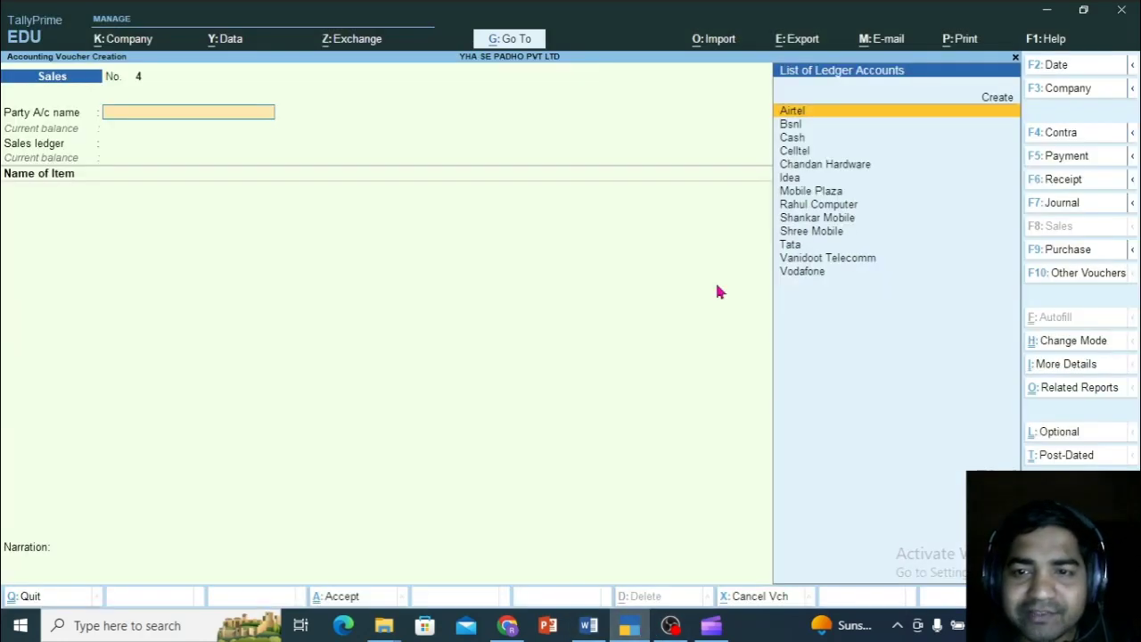
click(1062, 179)
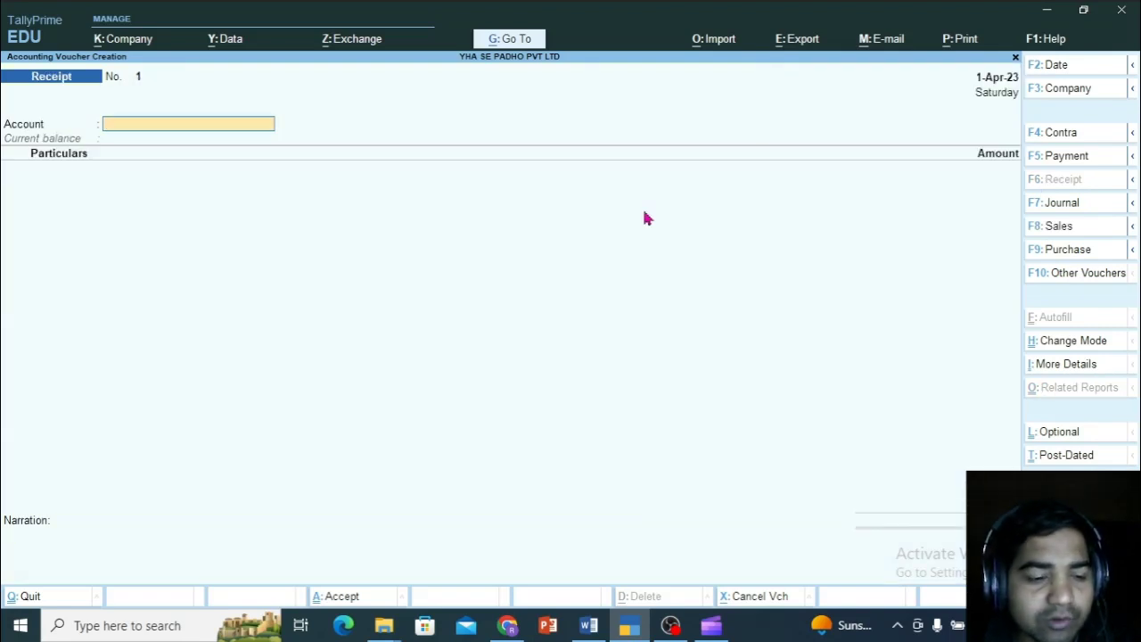
key(alt+Tab)
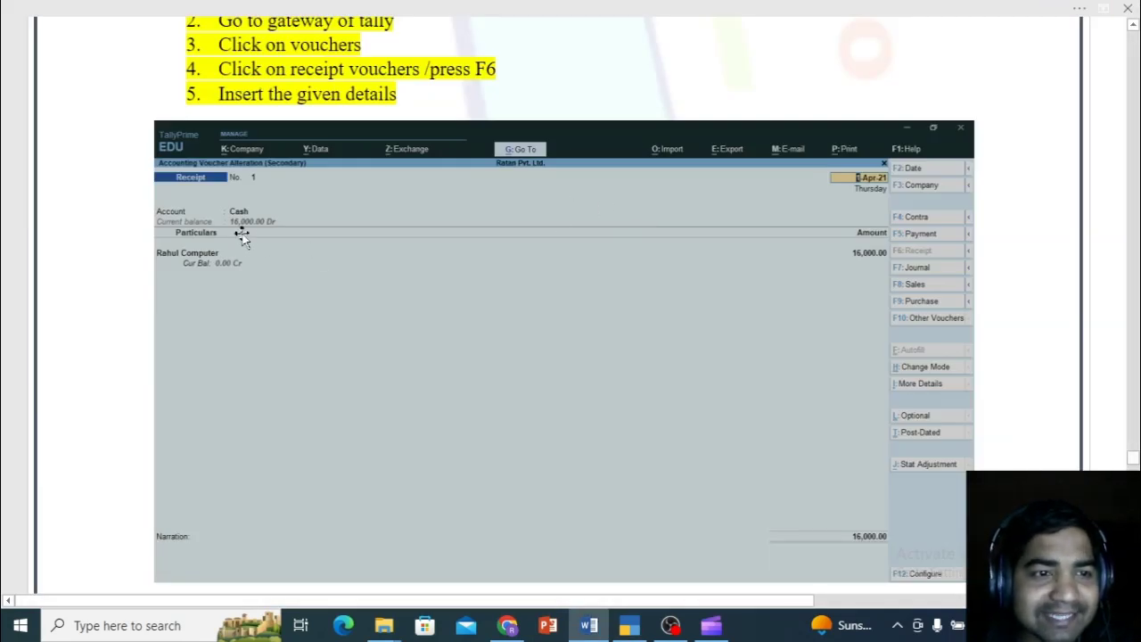
Step: Return to TallyPrime and fill the receipt voucher with Cash as the account and Rahul Computer as the particulars, checking the sample in the Word notes
key(alt+Tab)
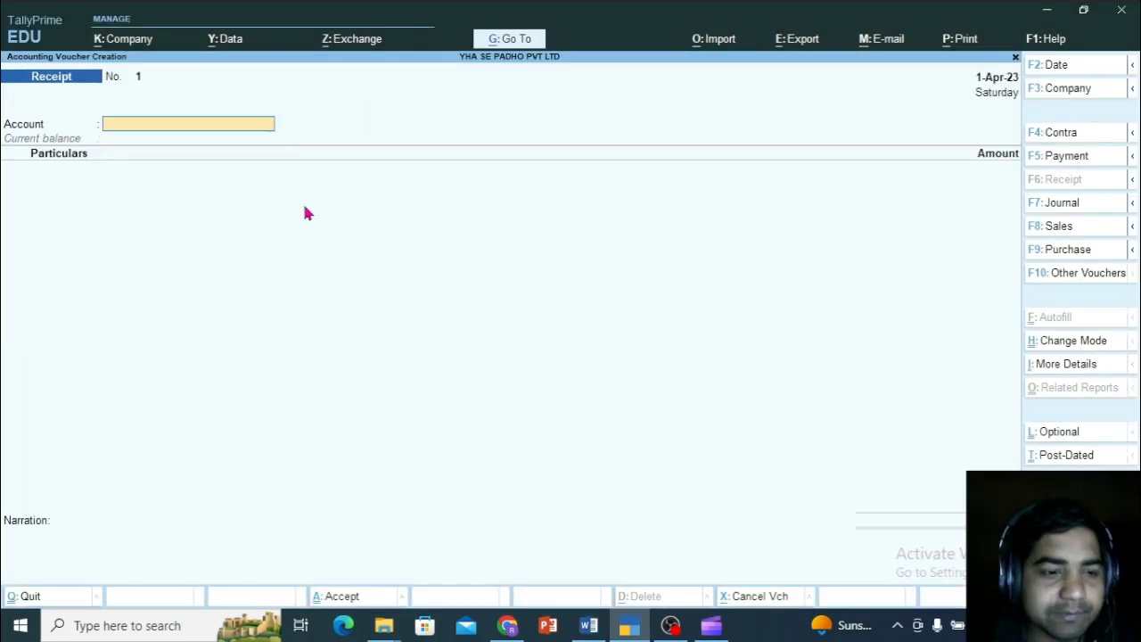
text(Ca)
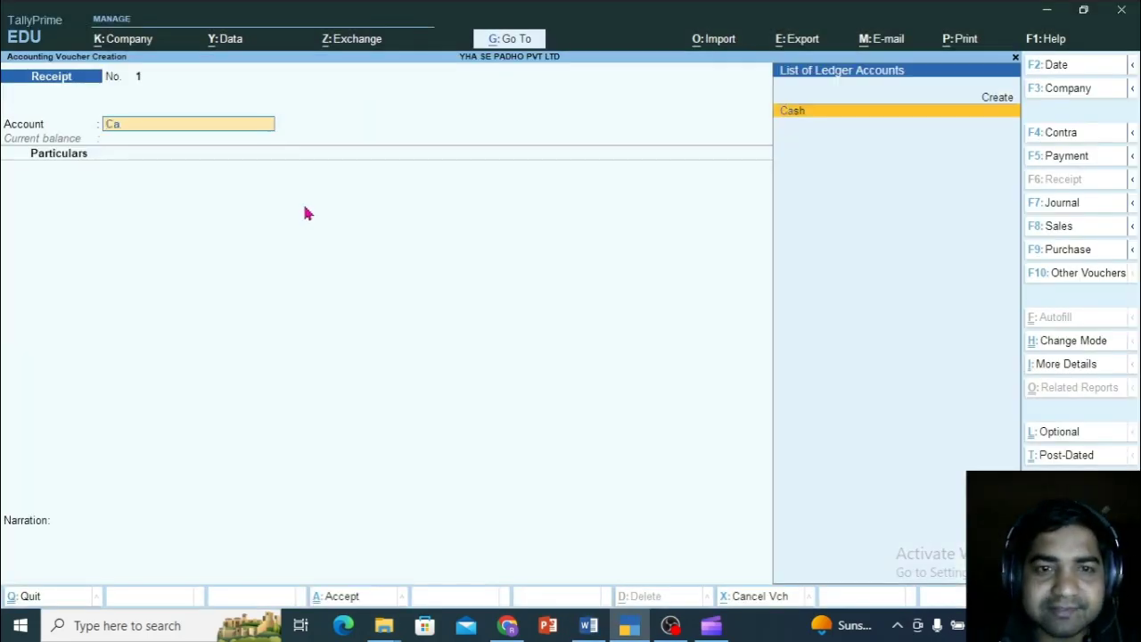
key(Return)
key(alt+Tab)
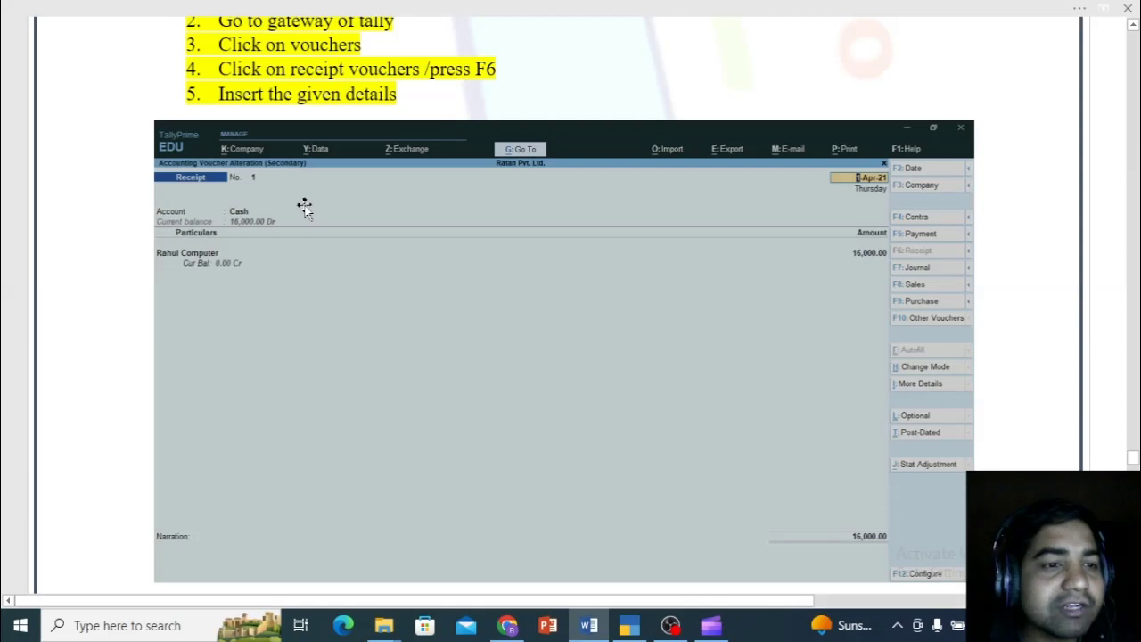
key(alt+Tab)
text(Ra)
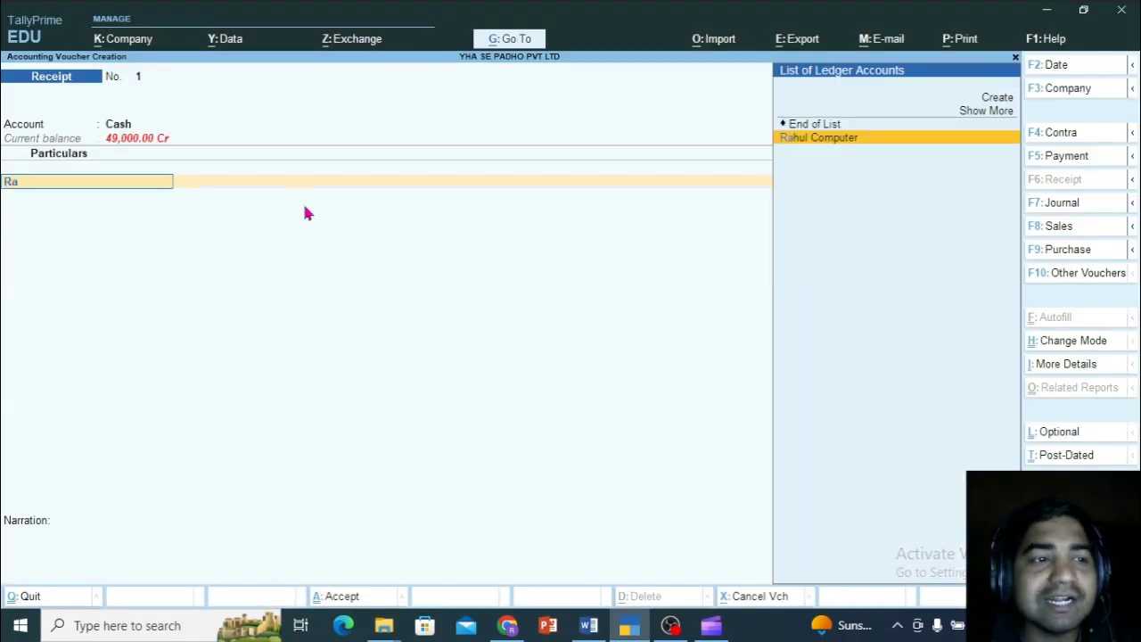
key(Return)
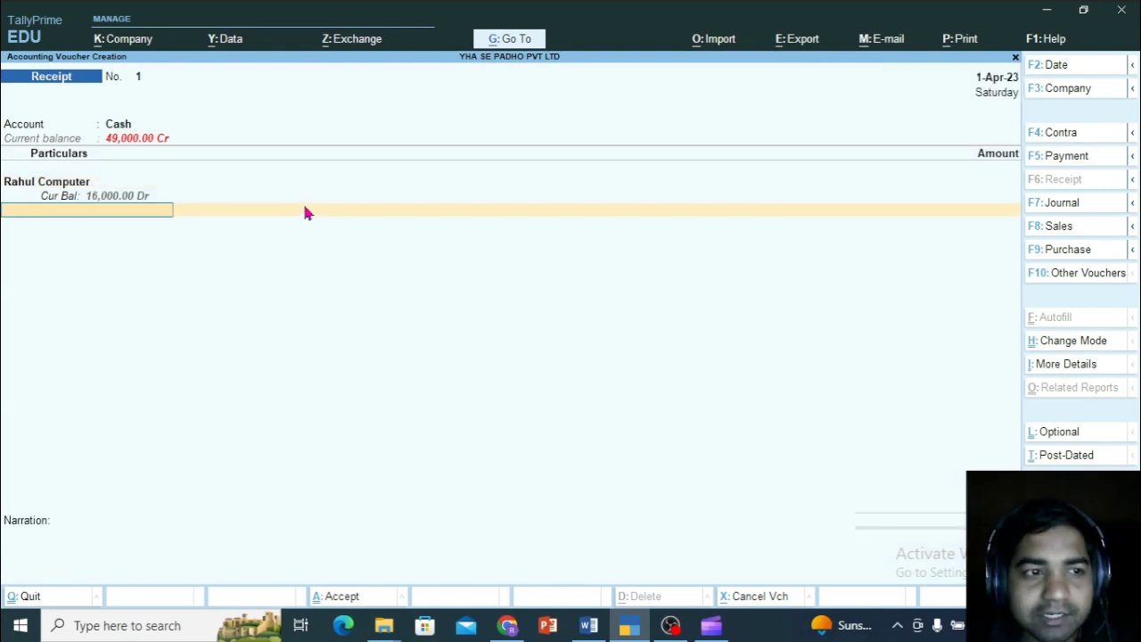
Step: Set Rahul Computer's receipt amount to 16,000 and allocate all of it as On Account in the bill-wise details
key(BackSpace)
text(\)
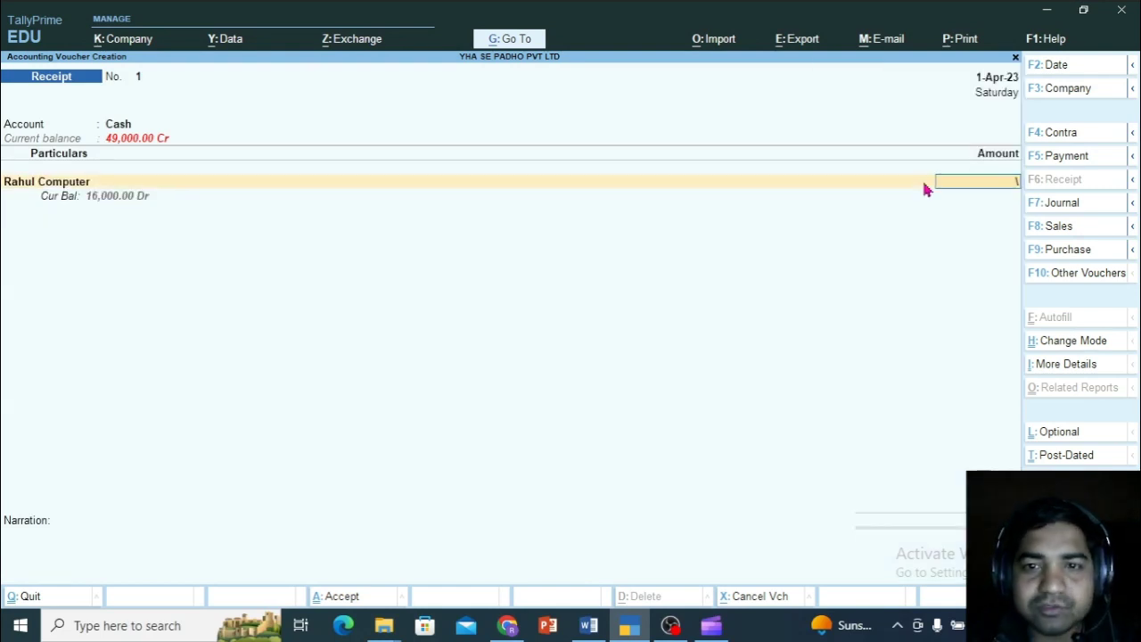
key(BackSpace)
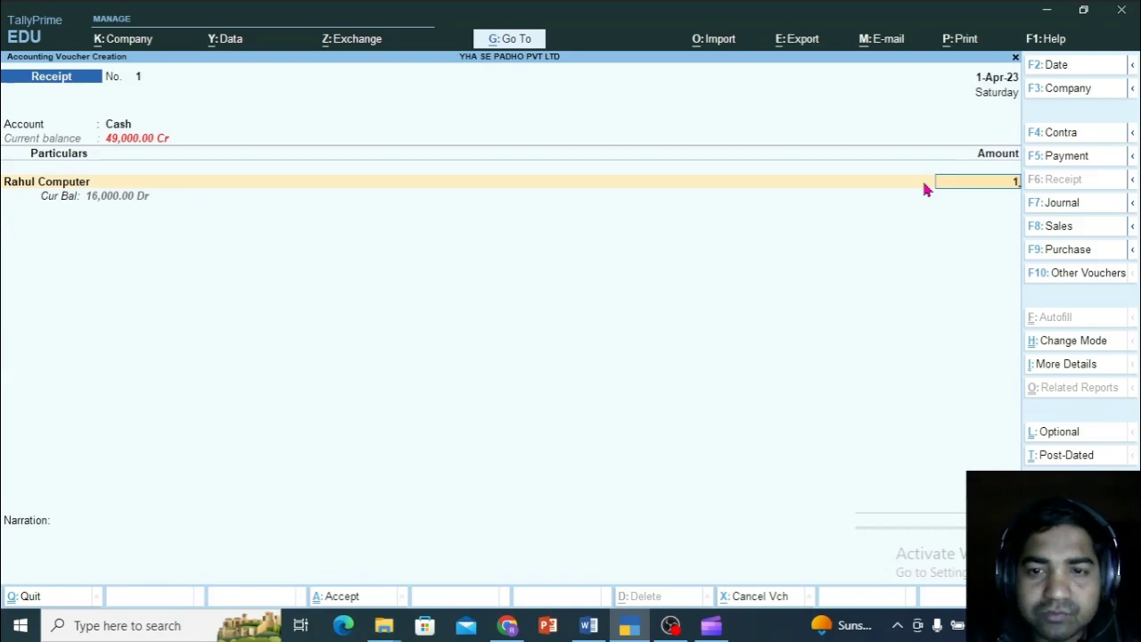
text(160000)
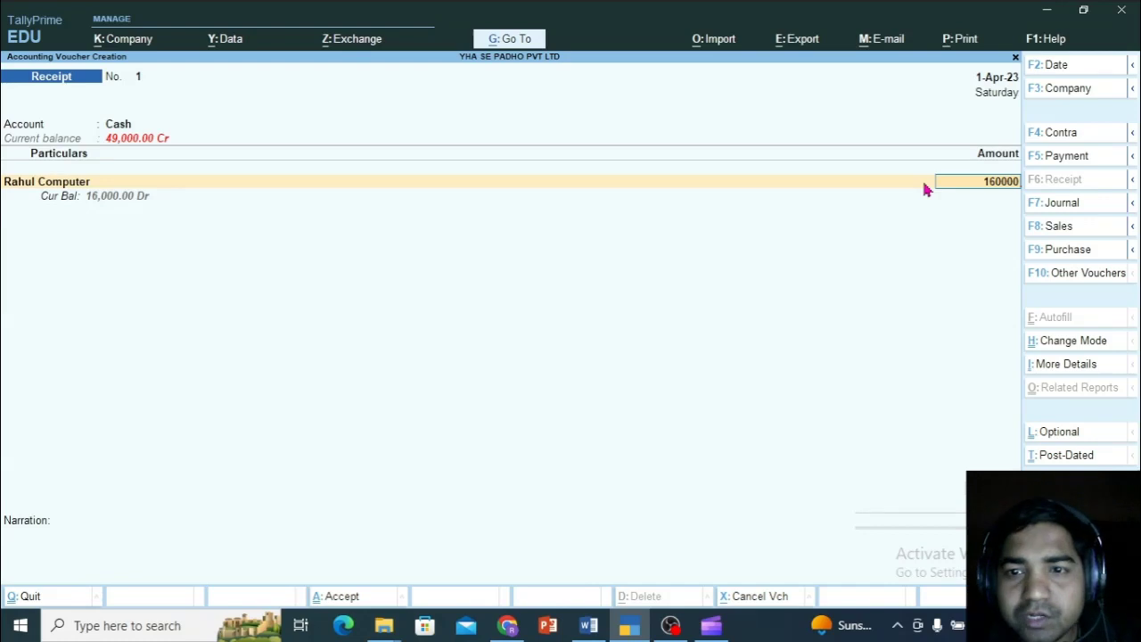
key(BackSpace)
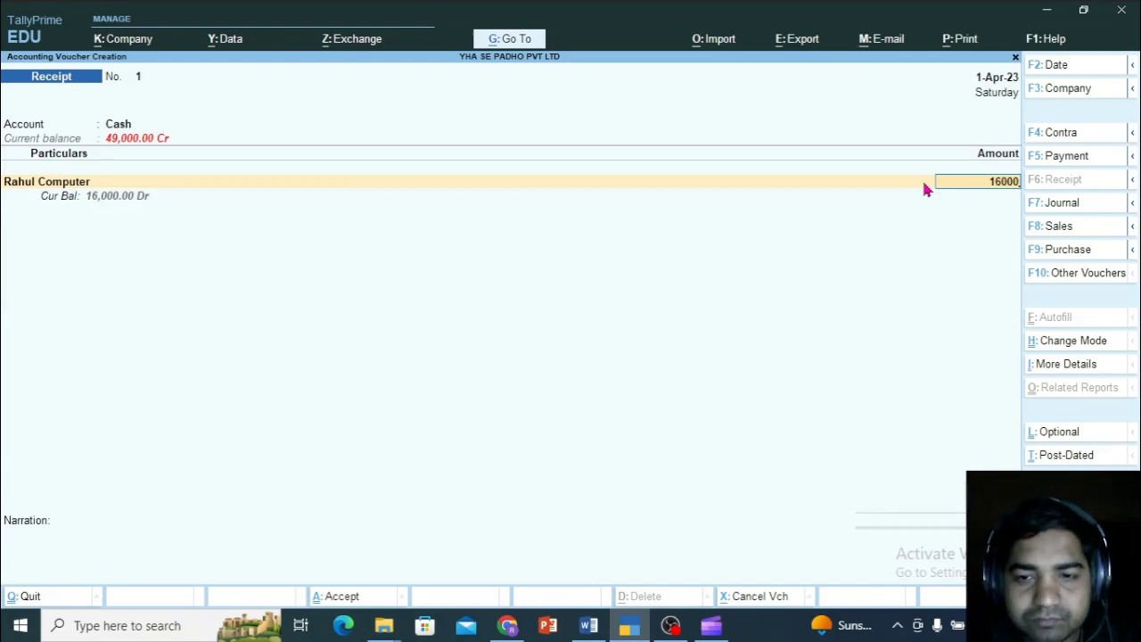
key(Return)
key(Return)
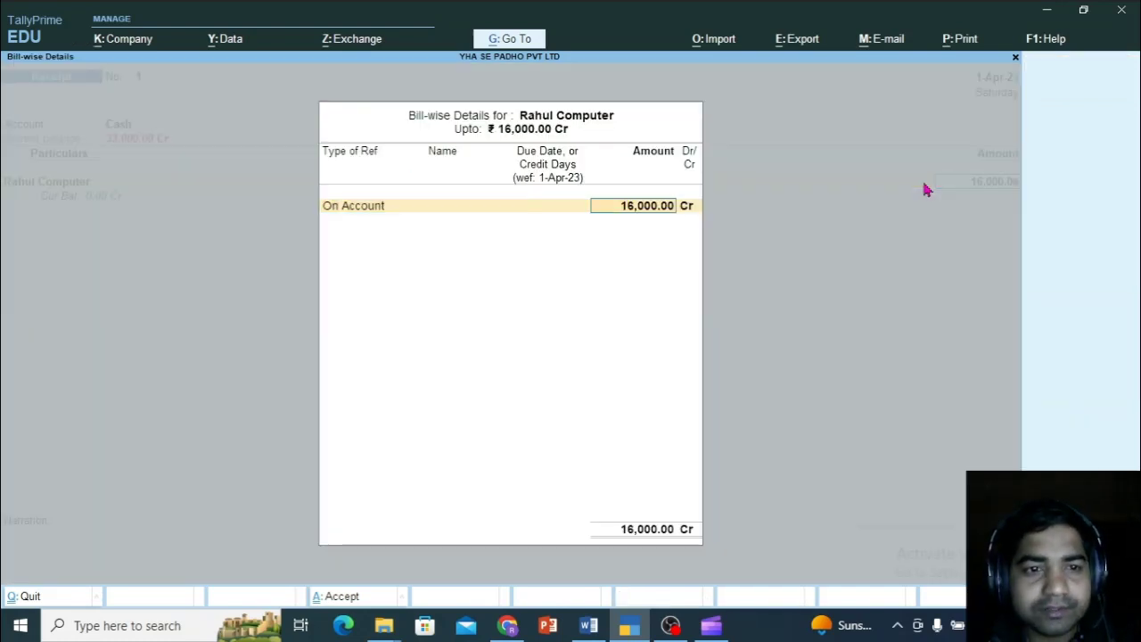
key(Return)
key(Return)
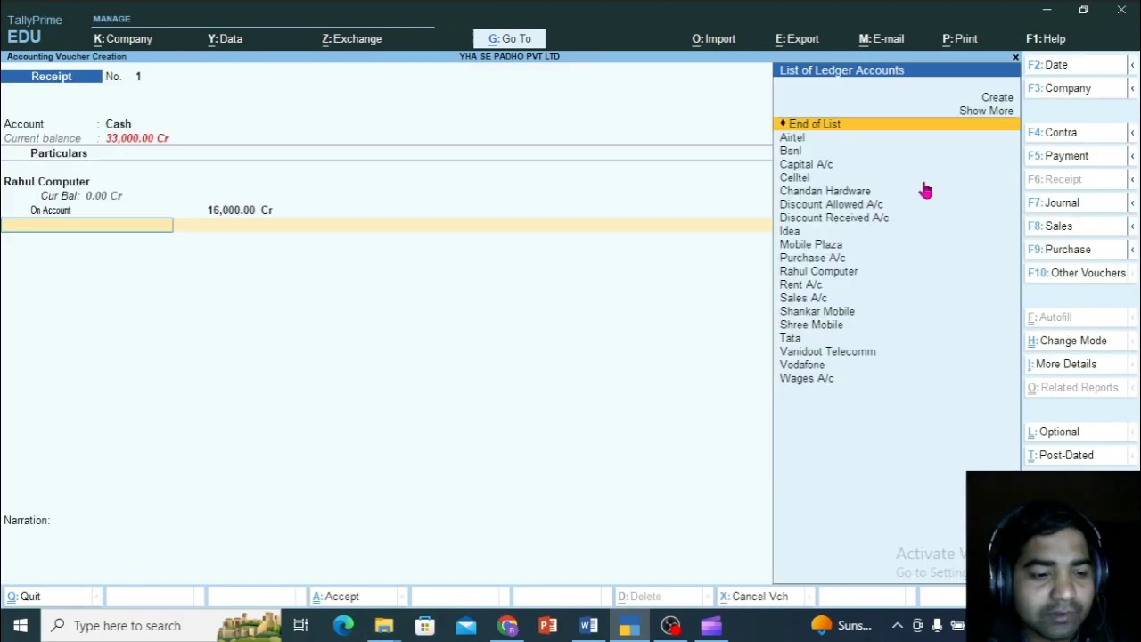
Step: End the receipt's ledger list and save the receipt voucher without a narration
key(Return)
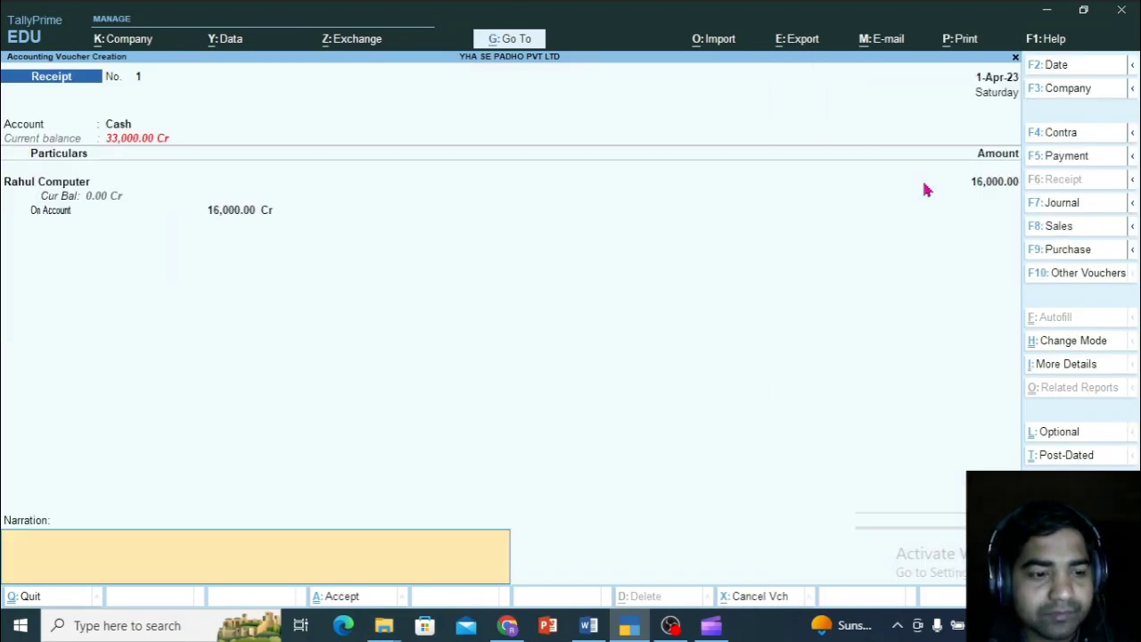
key(Return)
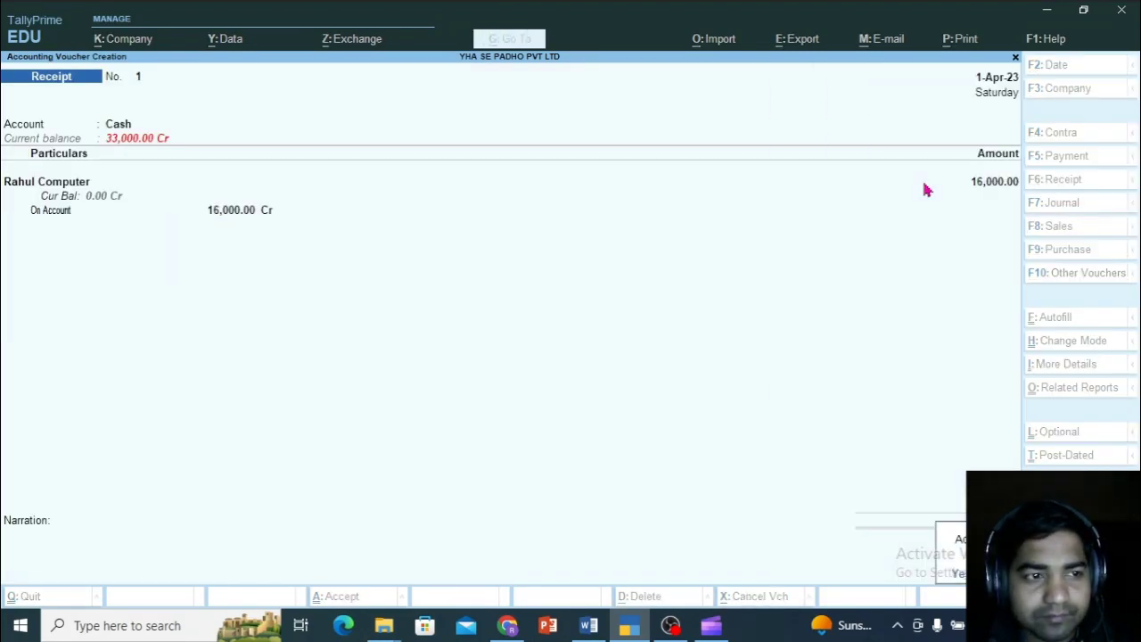
key(Return)
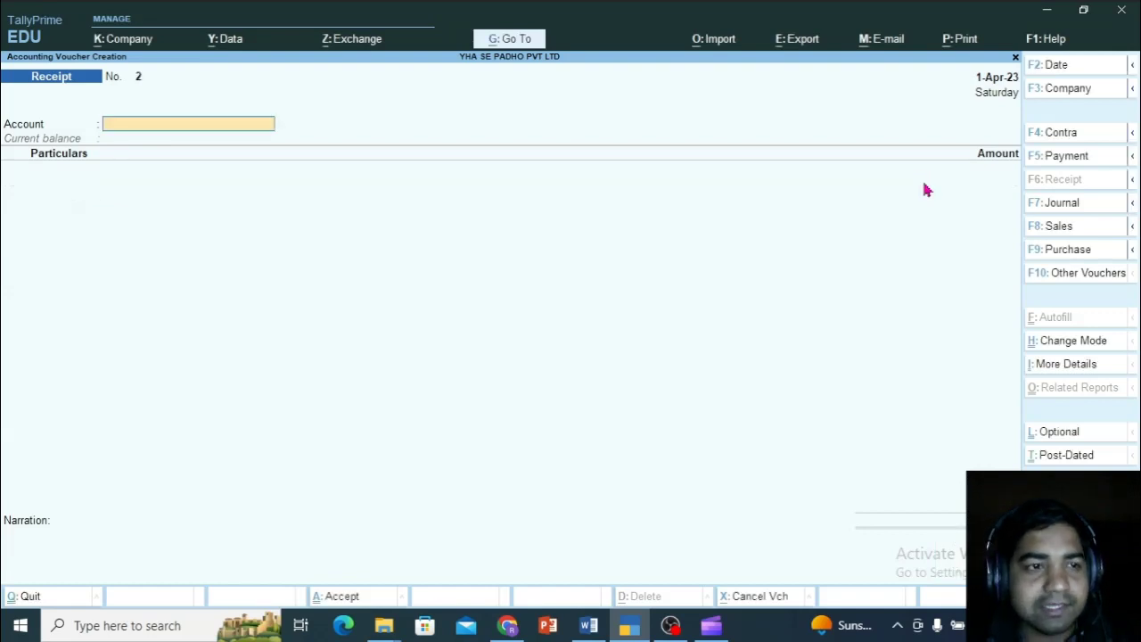
Step: Consult the payment voucher instructions in the Word notes, and start a payment voucher in TallyPrime with Cash as the account
key(alt+Tab)
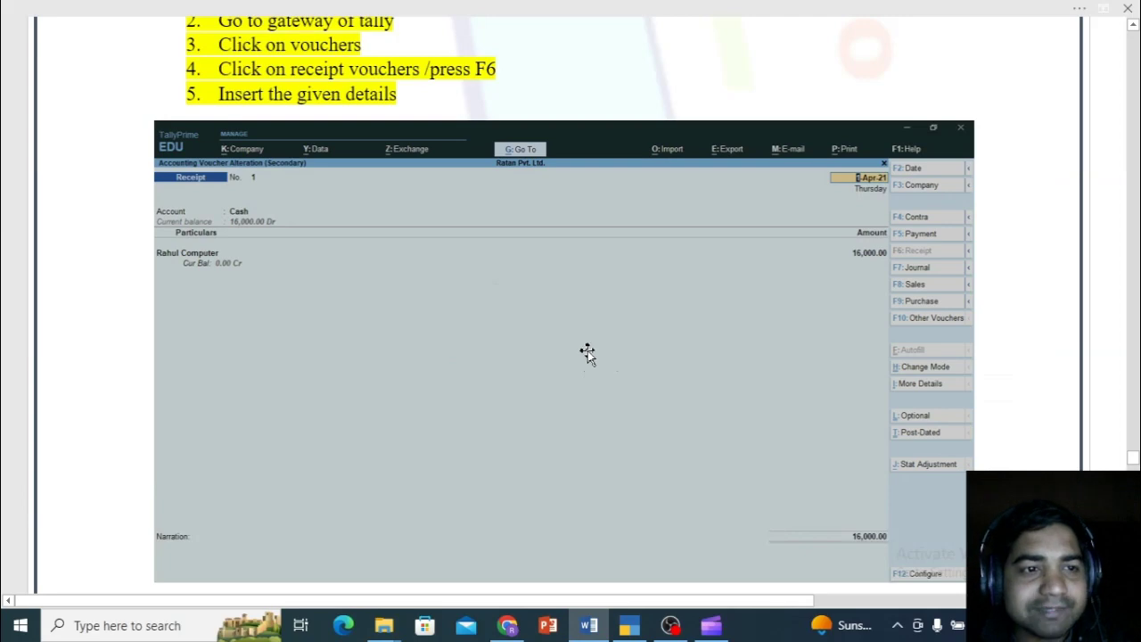
scroll(587, 351, down, 3)
scroll(587, 351, down, 5)
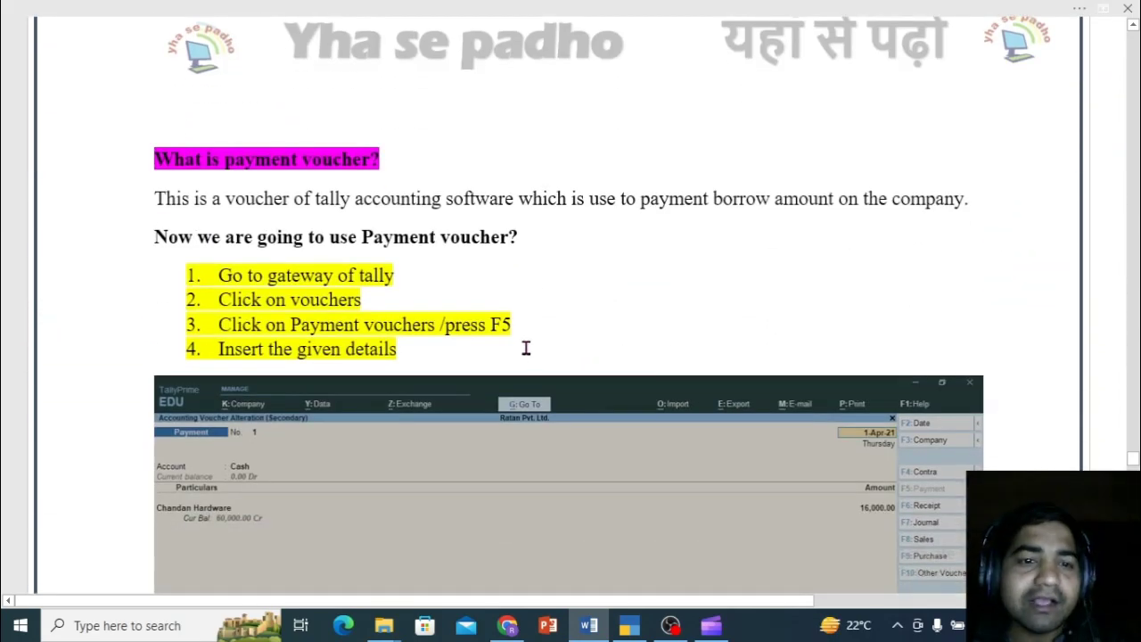
scroll(504, 324, down, 1)
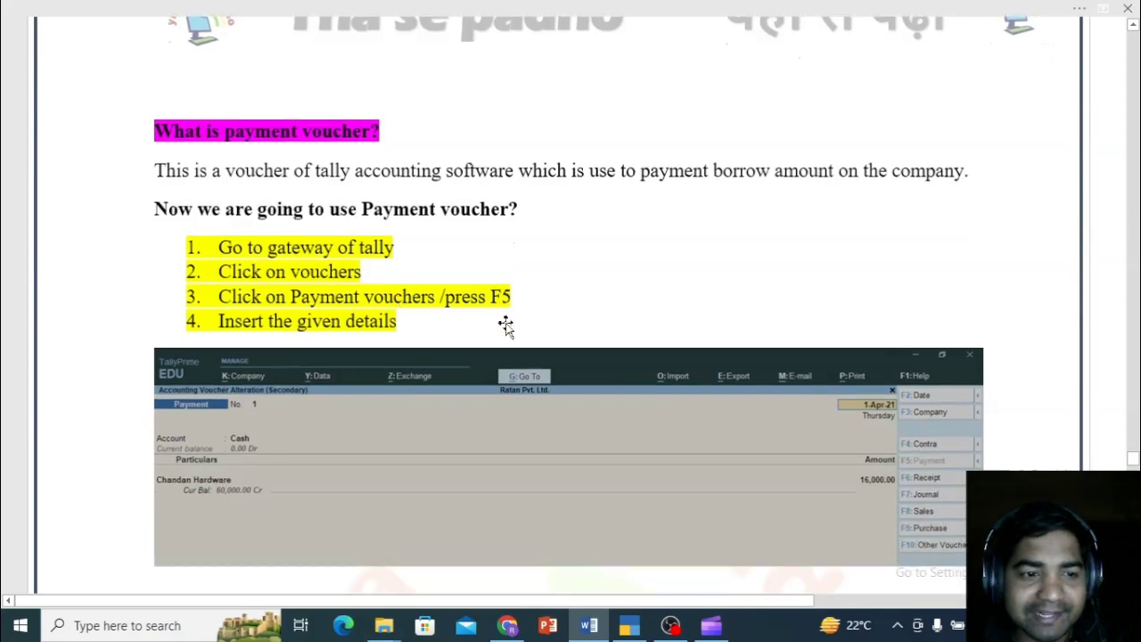
key(alt+Tab)
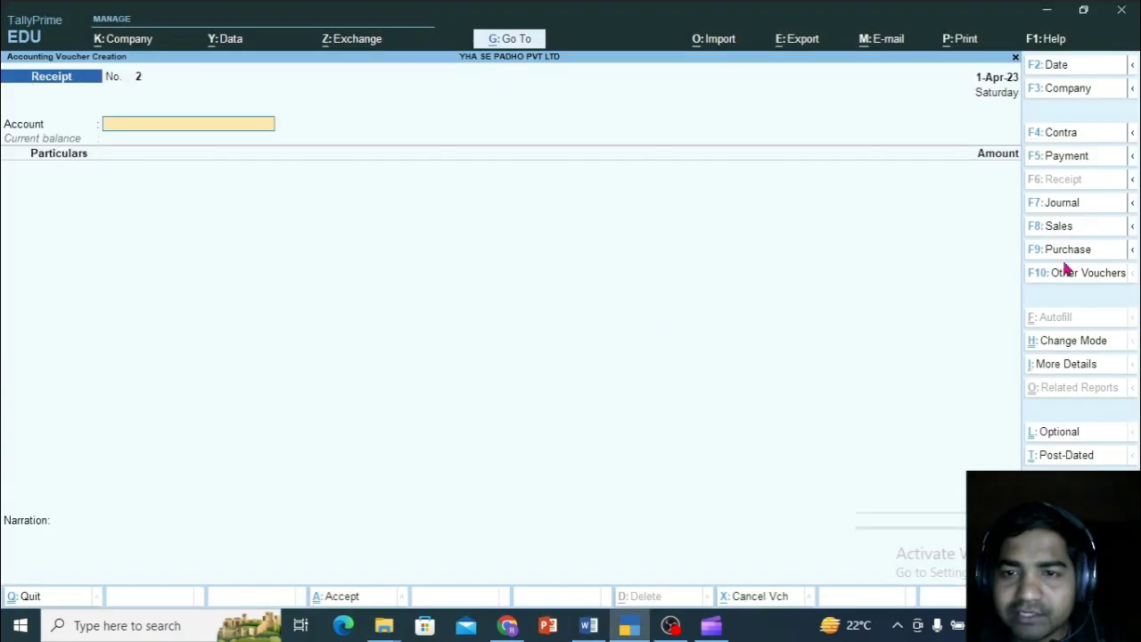
click(1066, 158)
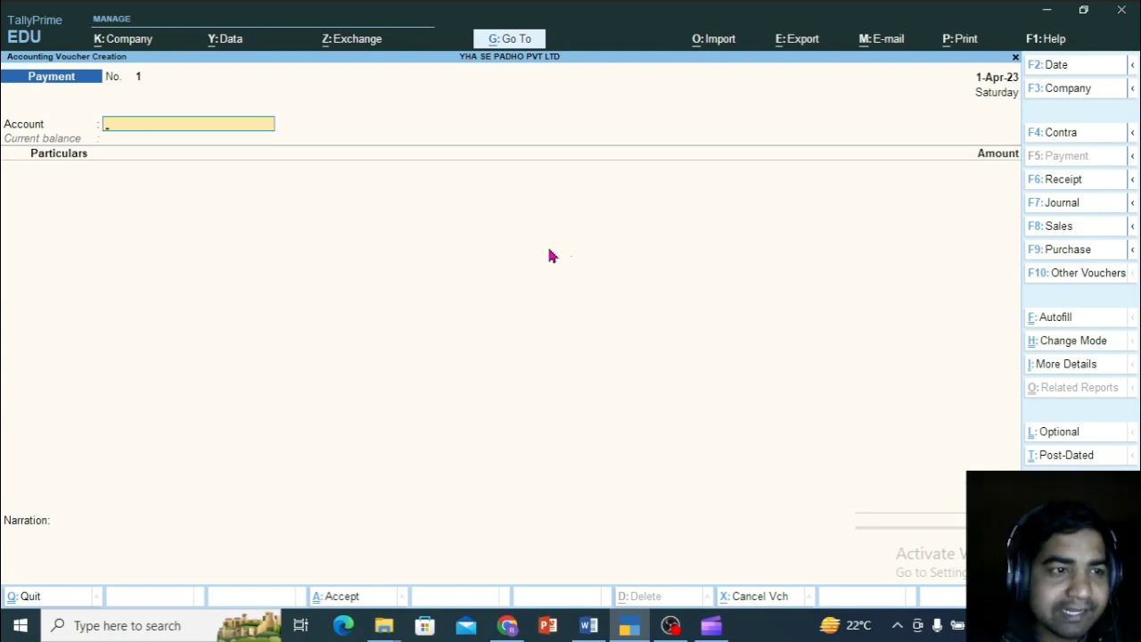
text(Ca)
key(Return)
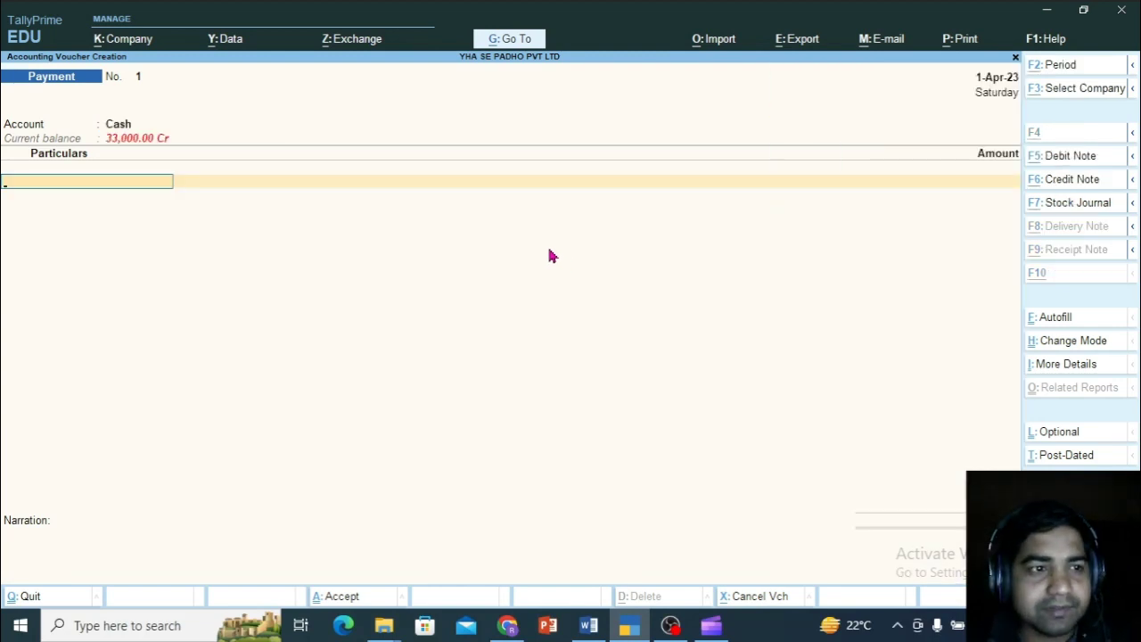
Step: Check the sample payment entry in the Word notes and select Chandan Hardware as the payment voucher's particulars in TallyPrime
key(alt+Tab)
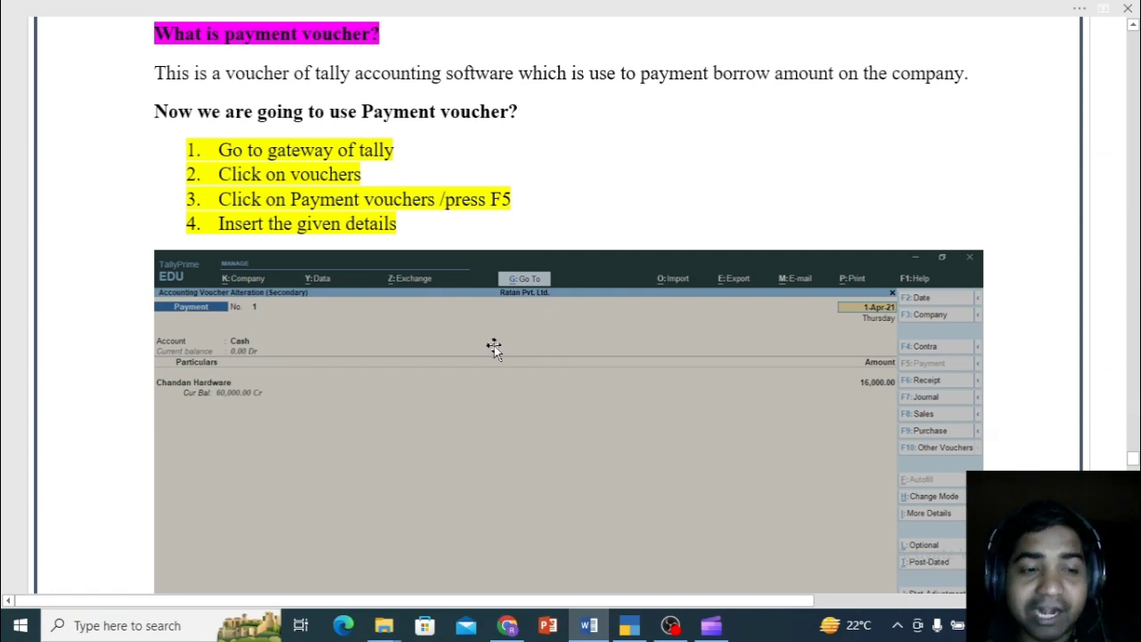
key(alt+Tab)
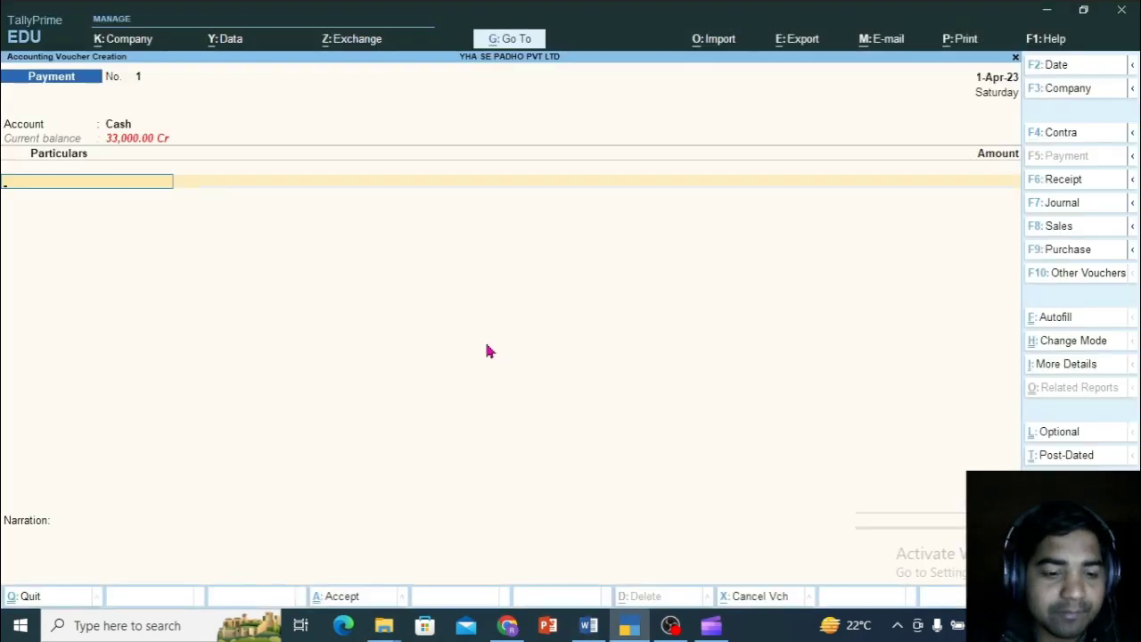
text(C)
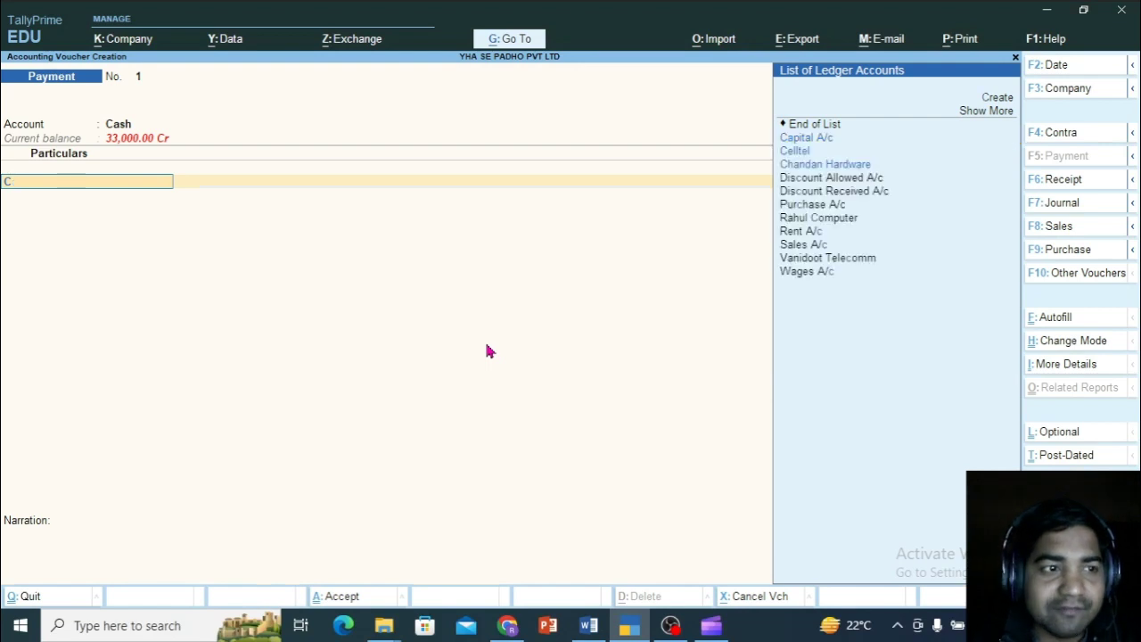
key(BackSpace)
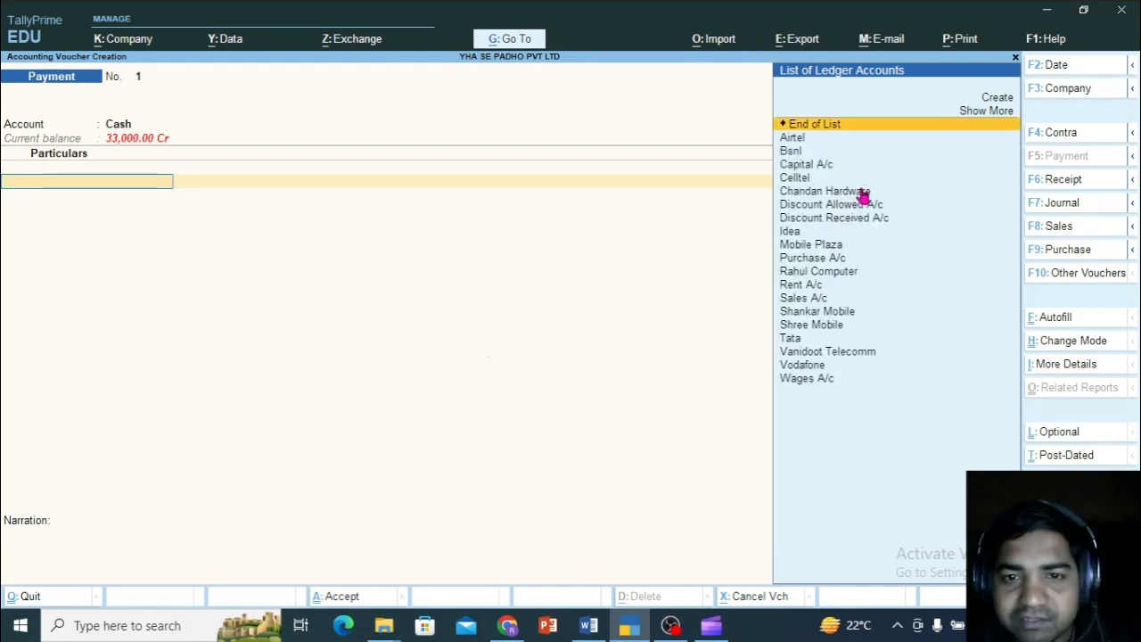
click(861, 192)
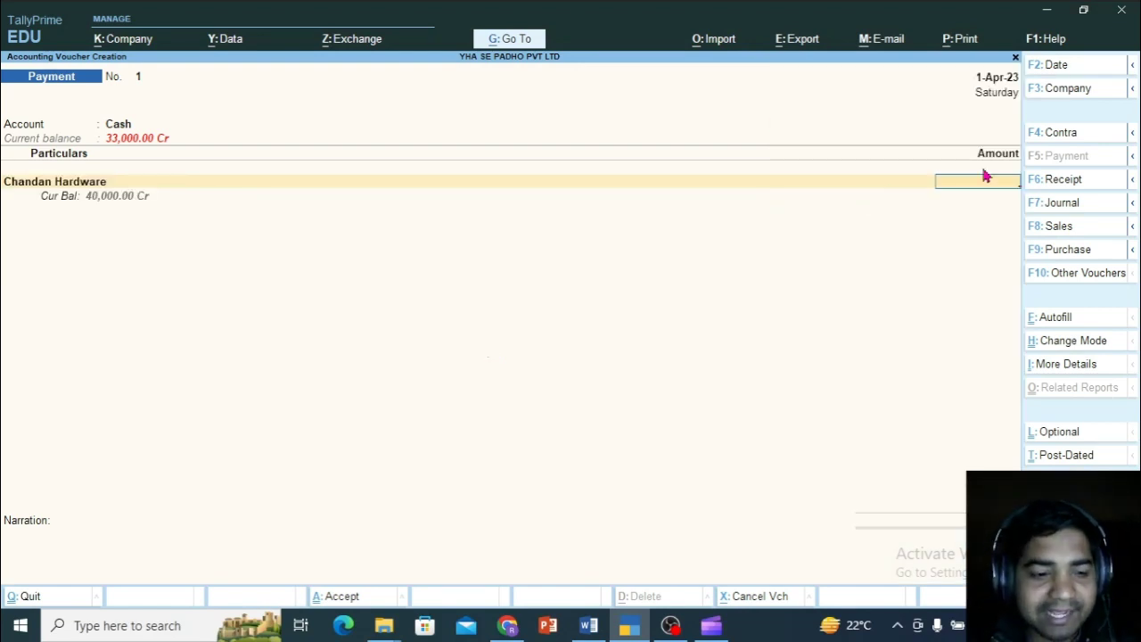
Step: Set Chandan Hardware's payment amount to 16,000 and allocate all of it as On Account in the bill-wise details
text(16000)
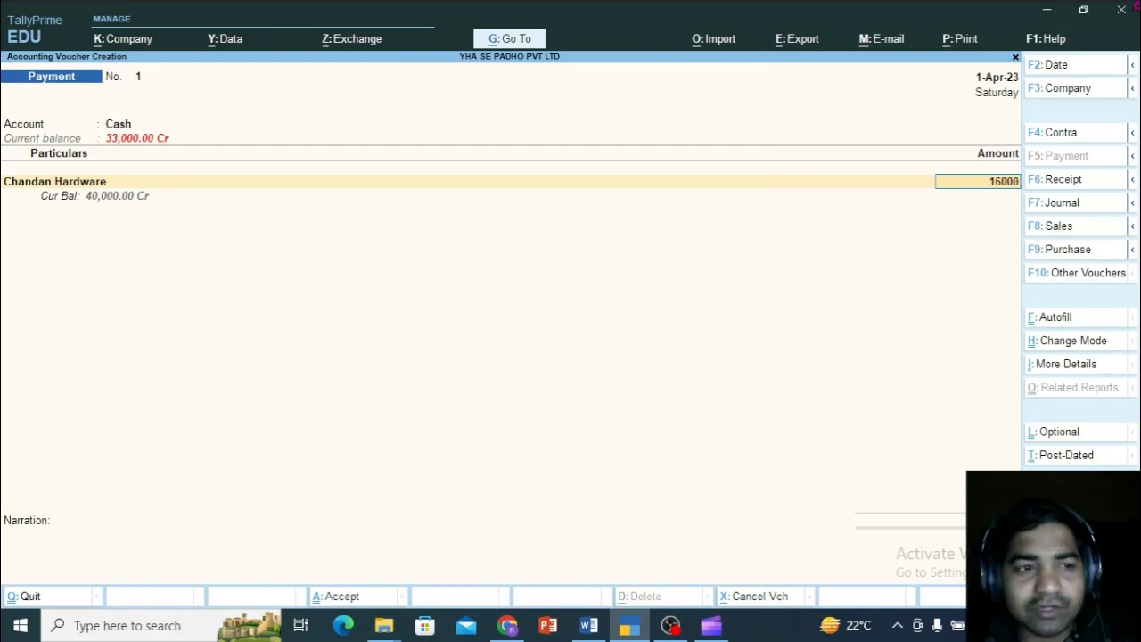
key(Return)
key(Return)
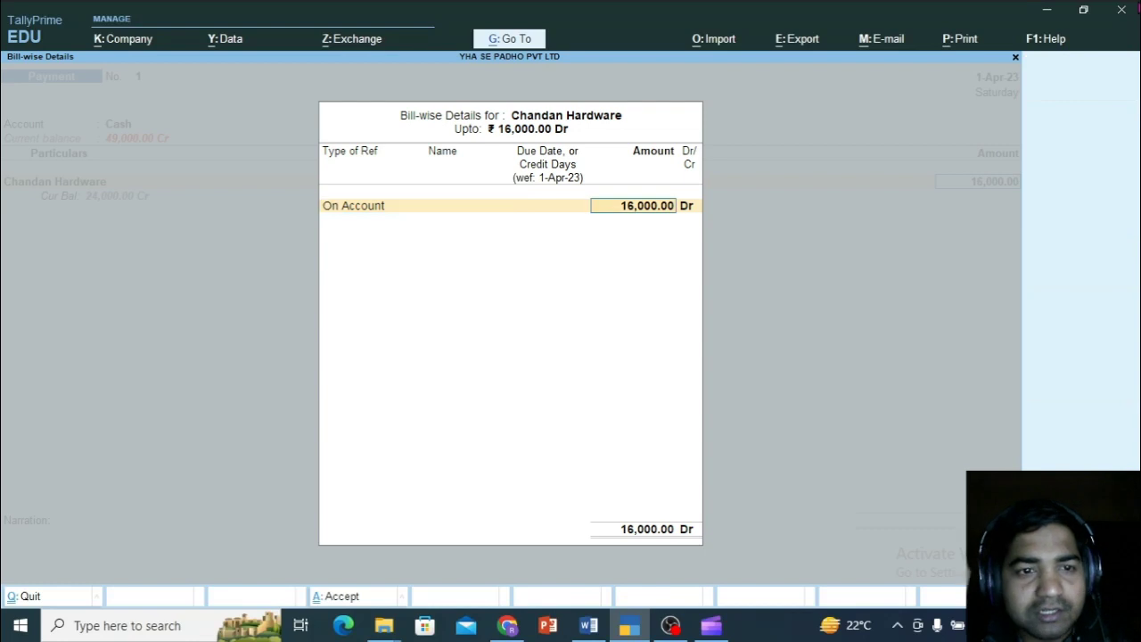
key(Return)
key(Return)
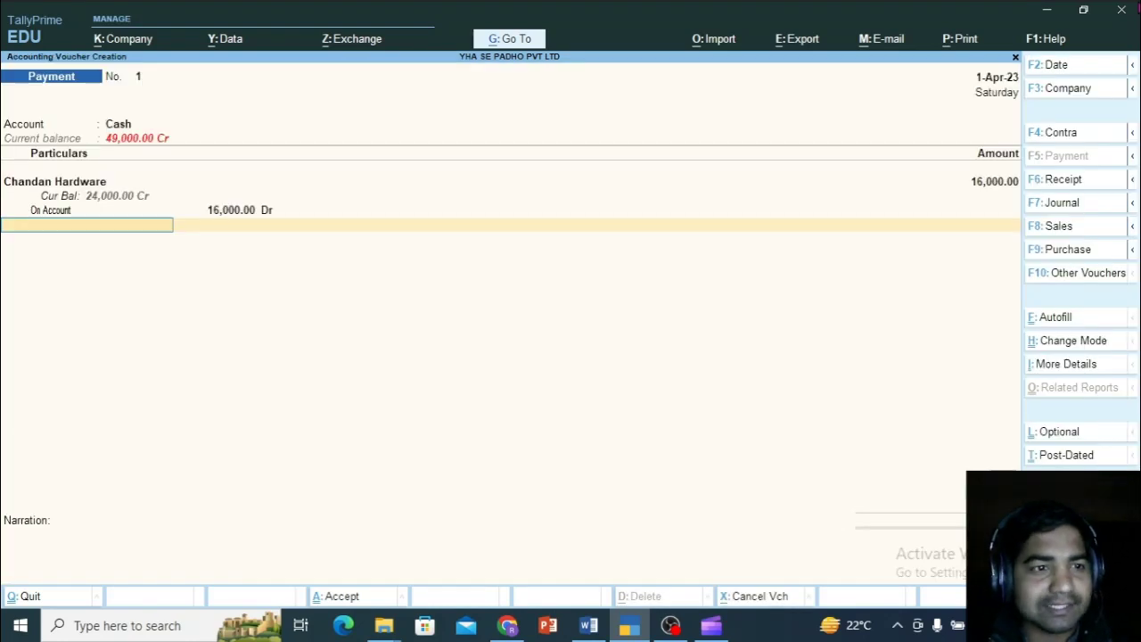
Step: End the payment's ledger list and save the payment voucher without a narration
key(Return)
key(Return)
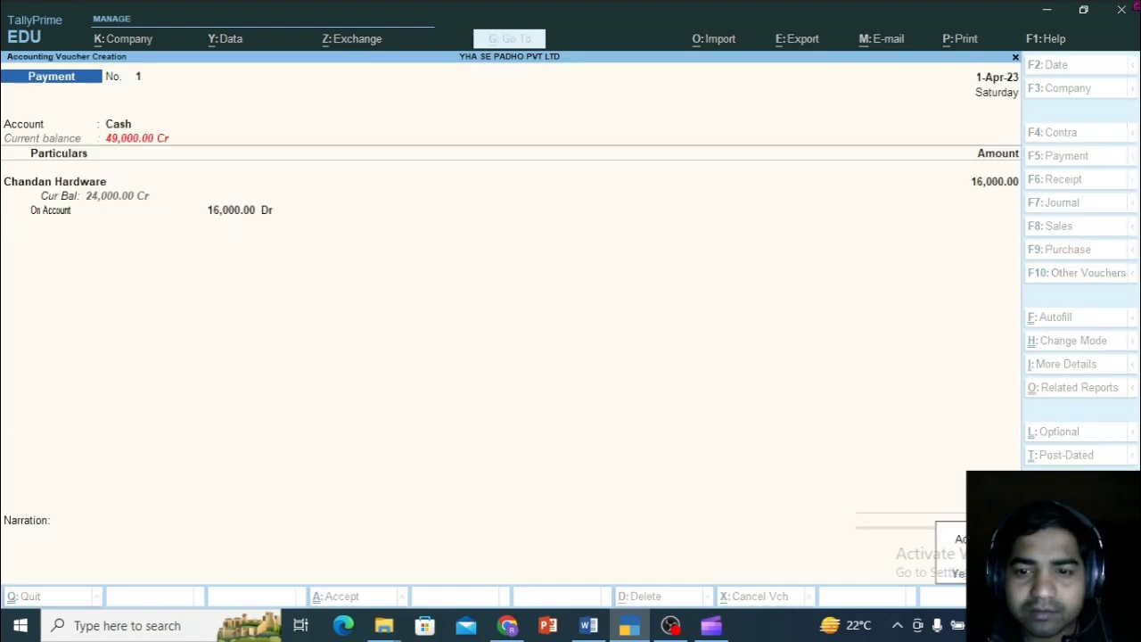
key(Return)
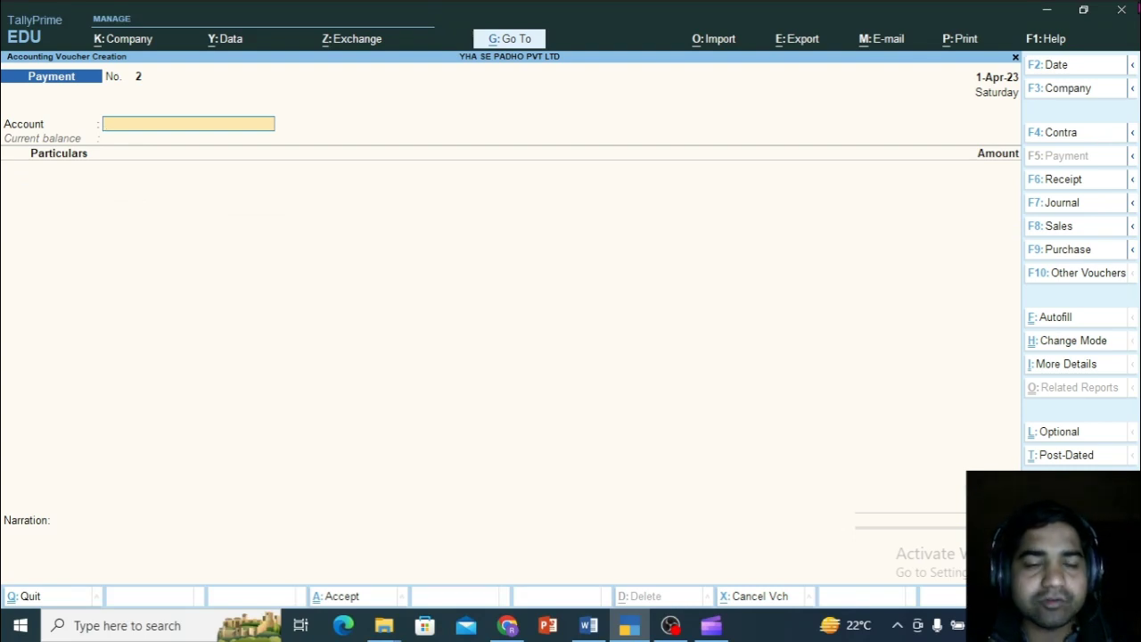